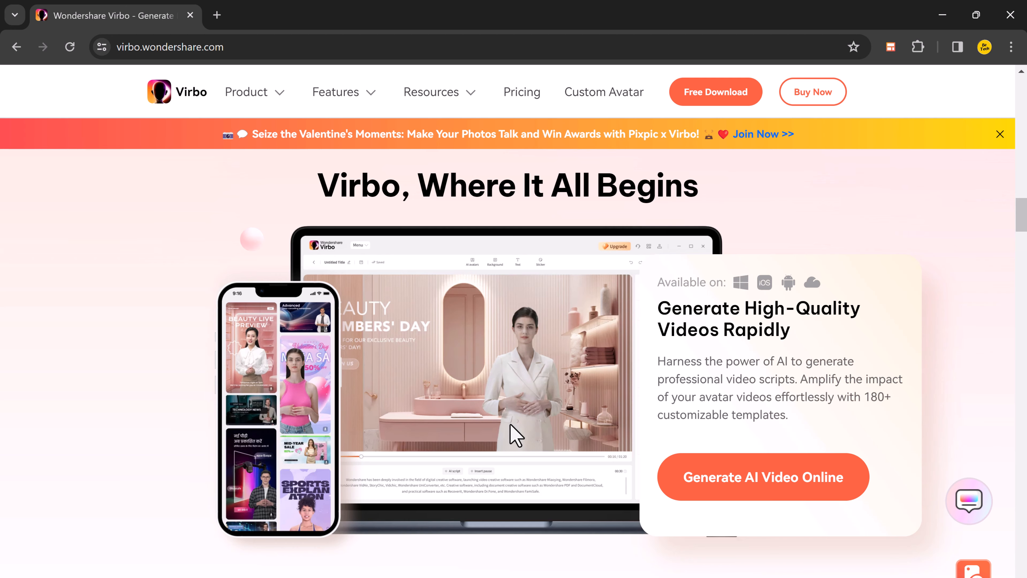
- Look through the Virbo website's home page, including its video generation, avatar and voice sections
scroll(510, 423, down, 5)
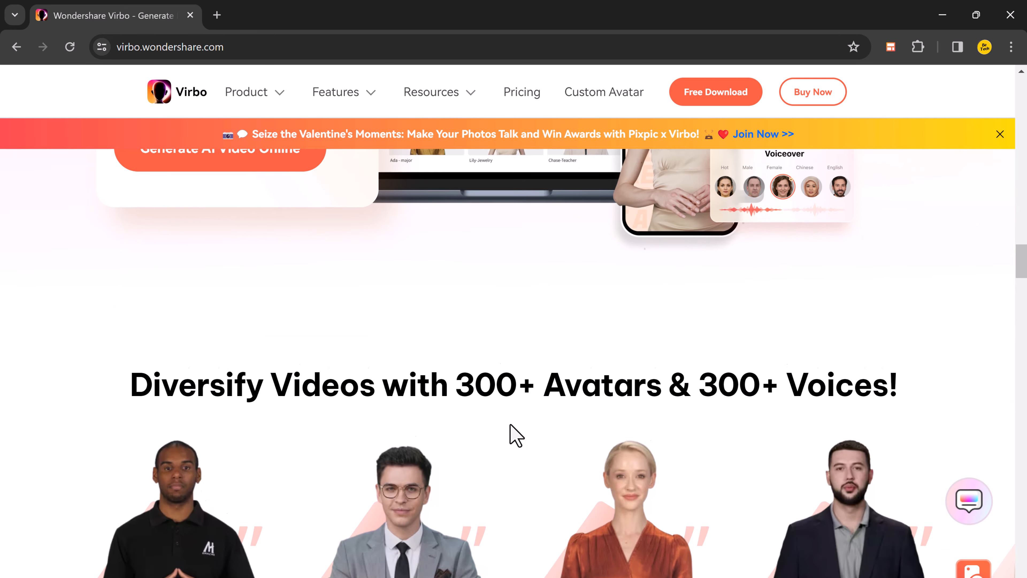
scroll(510, 424, down, 4)
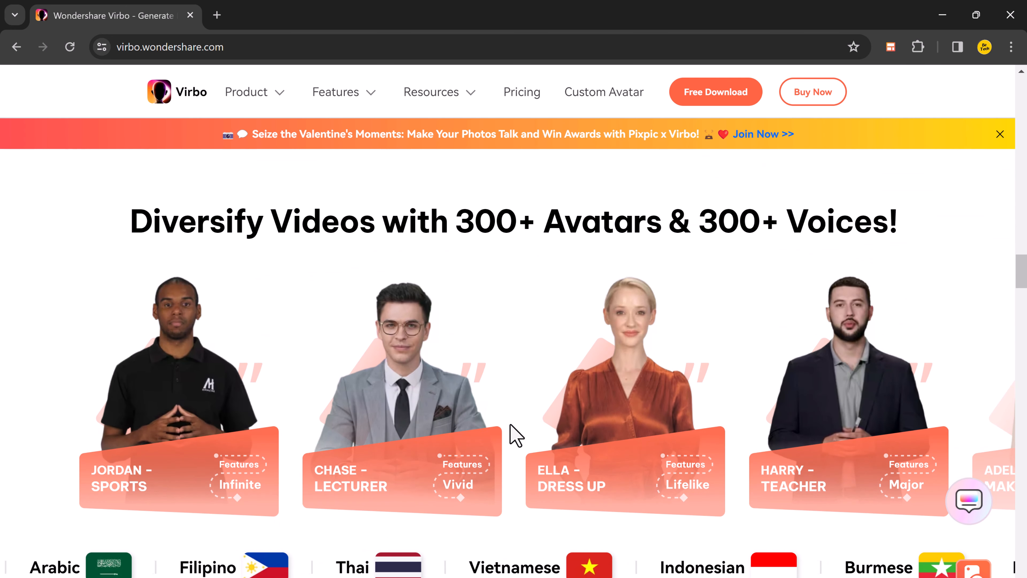
scroll(511, 424, down, 2)
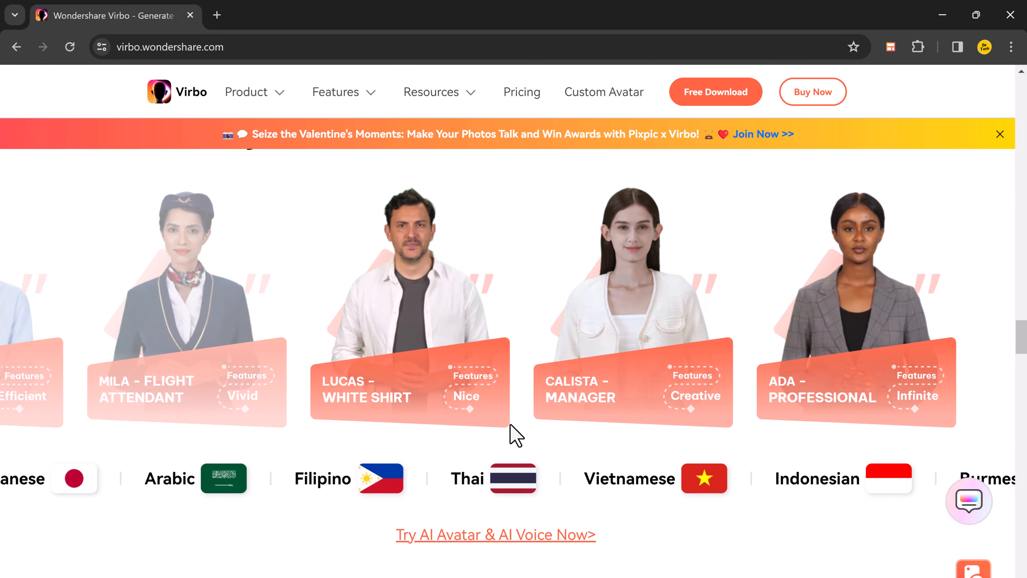
scroll(513, 421, up, 20)
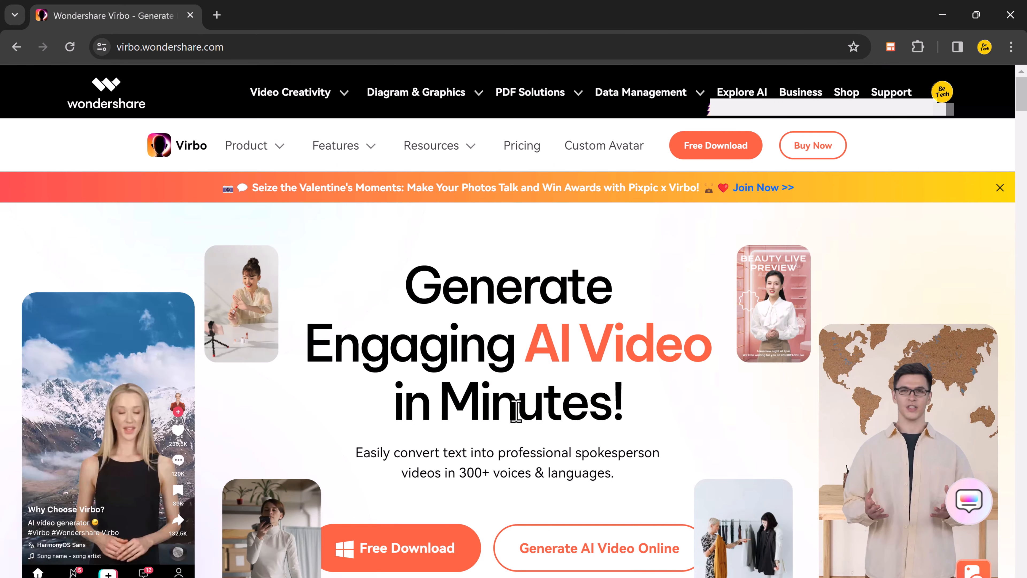
scroll(485, 412, down, 1)
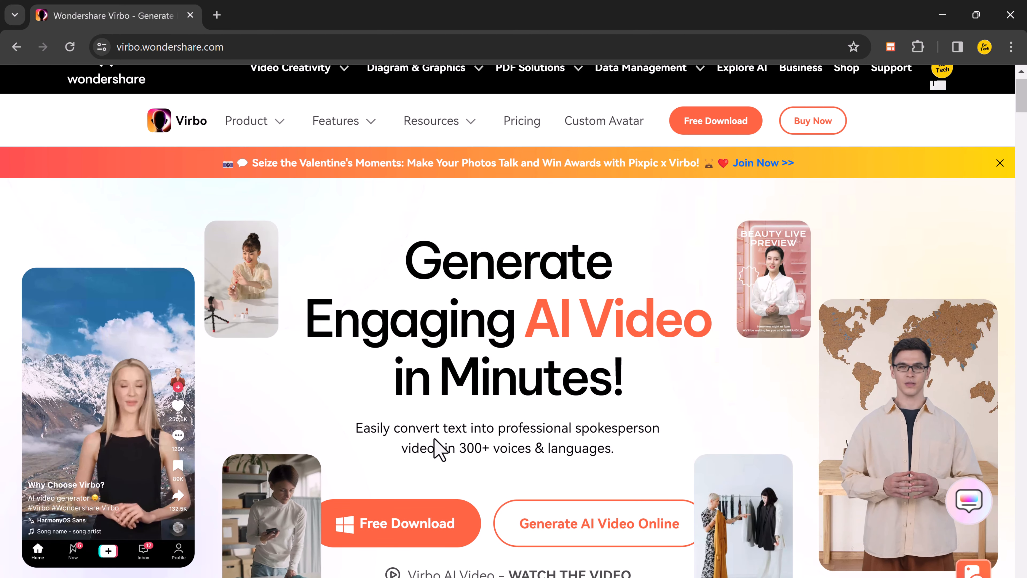
scroll(439, 449, down, 1)
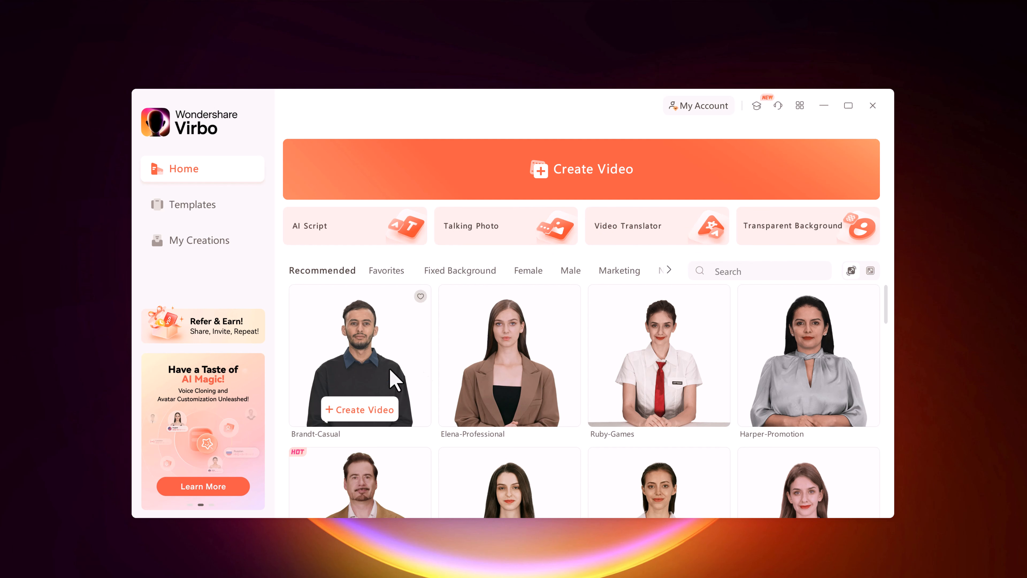
- Switch to the Wondershare Virbo desktop app and look through its recommended avatars
scroll(555, 386, down, 5)
scroll(551, 379, down, 5)
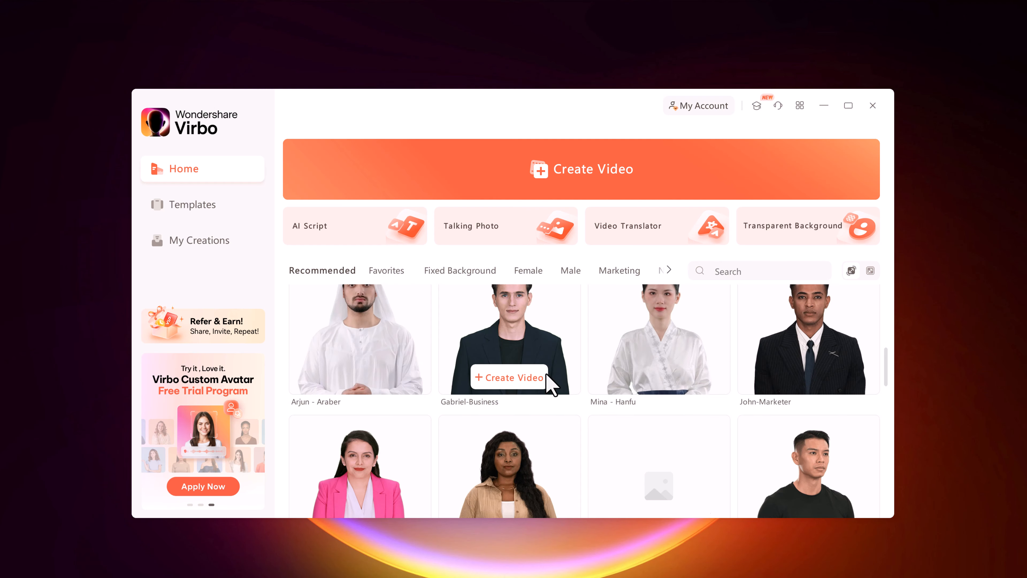
scroll(526, 412, down, 2)
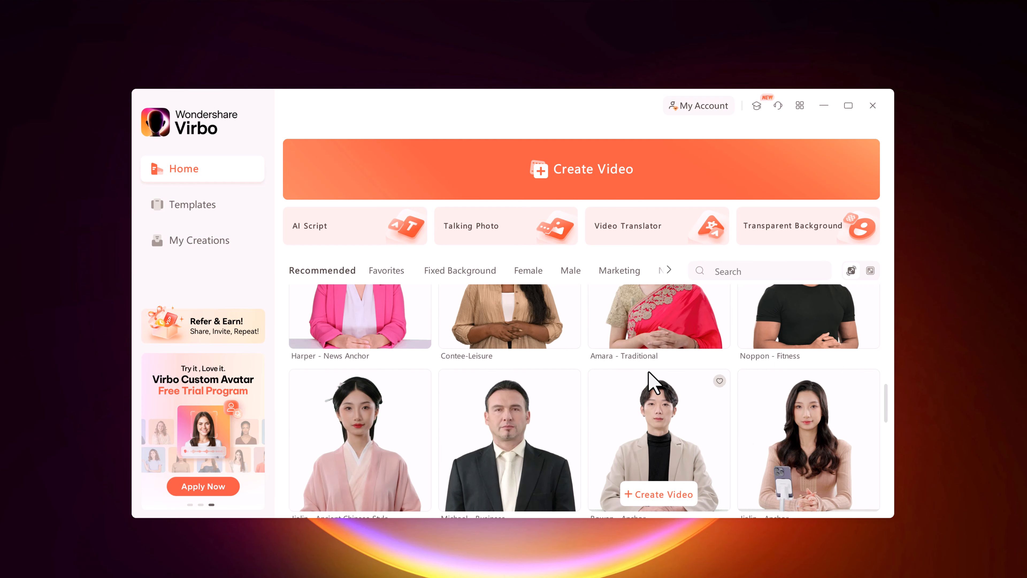
scroll(748, 423, down, 3)
scroll(445, 401, down, 4)
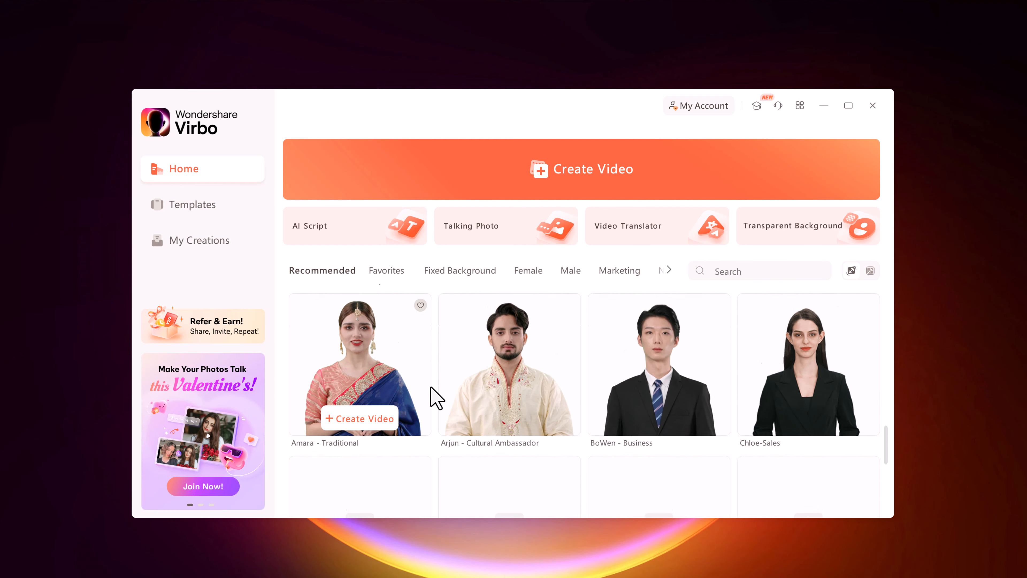
scroll(618, 409, up, 4)
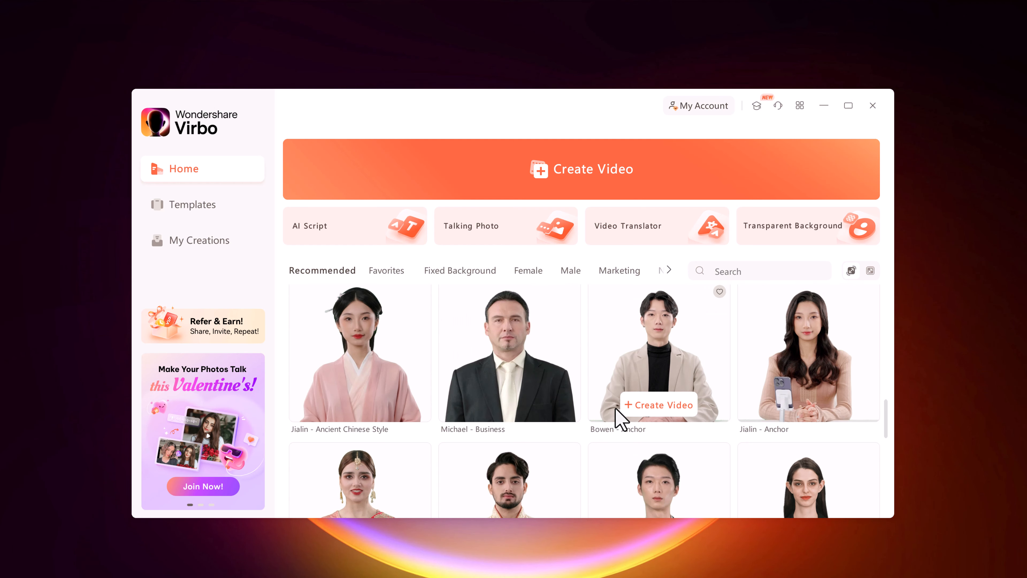
scroll(614, 408, up, 5)
scroll(621, 419, up, 4)
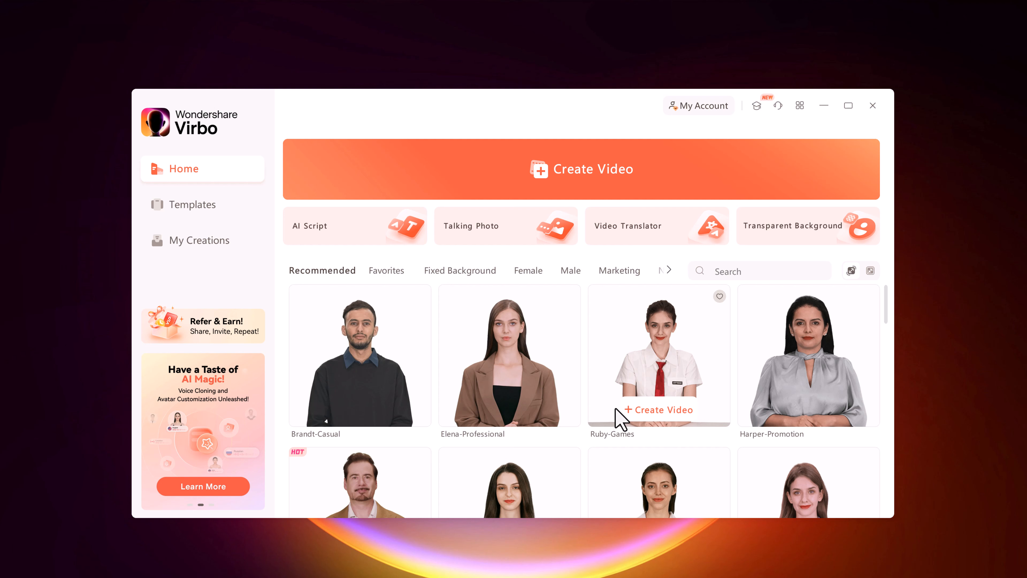
- View the avatars in the Fixed Background, Female and Male categories
click(455, 272)
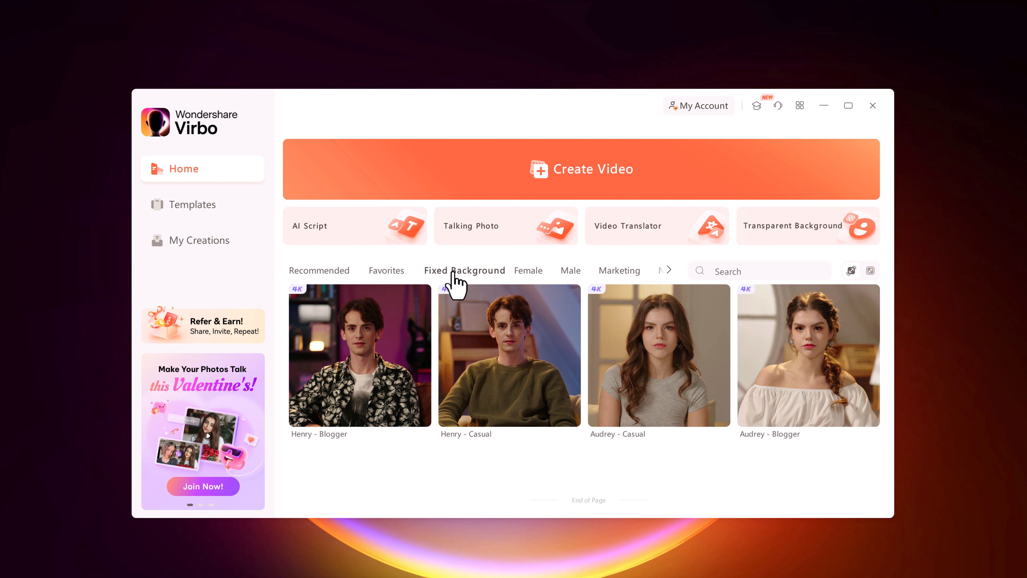
click(528, 272)
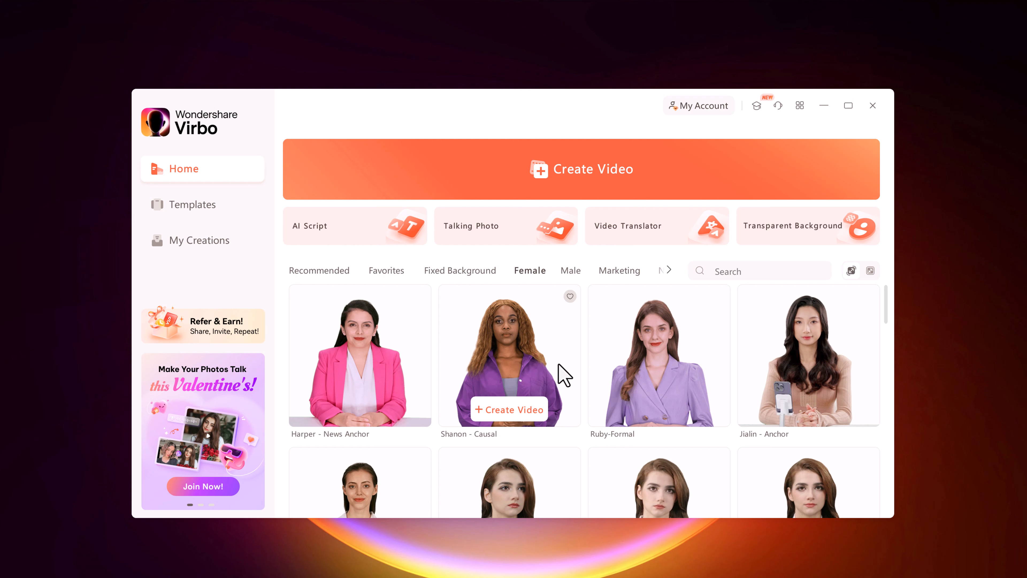
click(574, 273)
scroll(615, 390, down, 10)
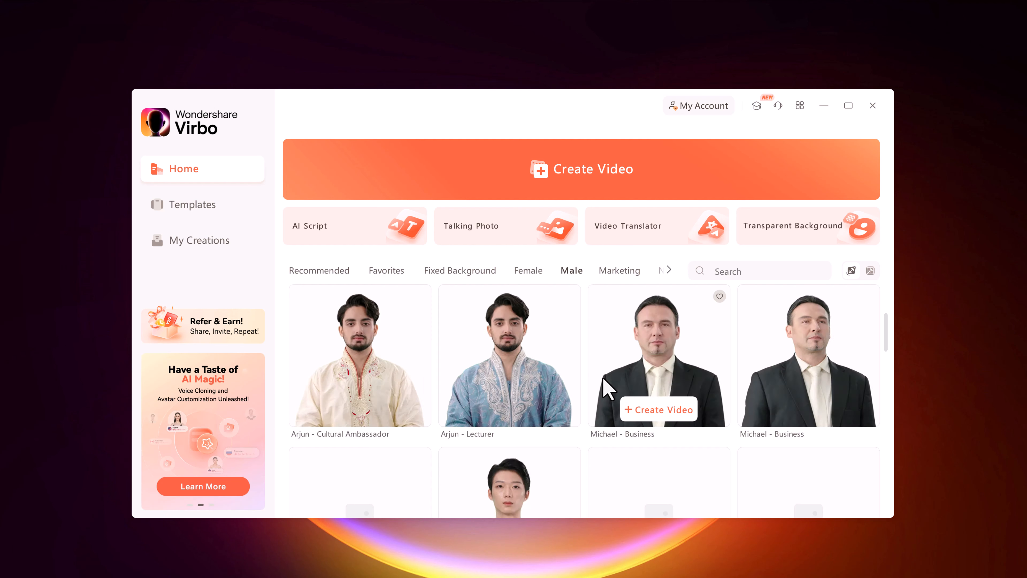
scroll(614, 390, up, 10)
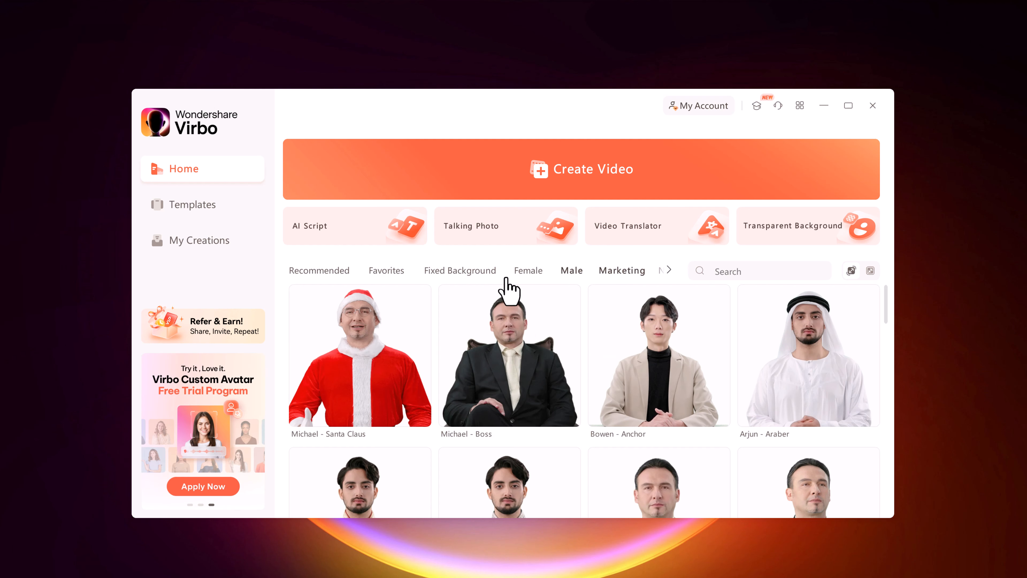
- View the avatars in the Marketing, News, Education and Lifestyle categories
scroll(506, 277, right, 3)
click(479, 271)
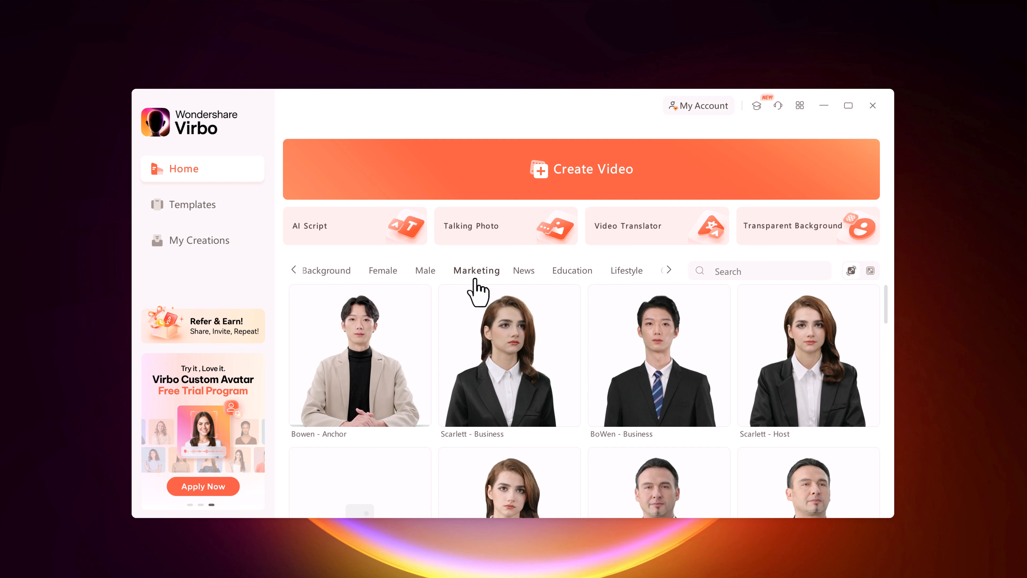
click(525, 272)
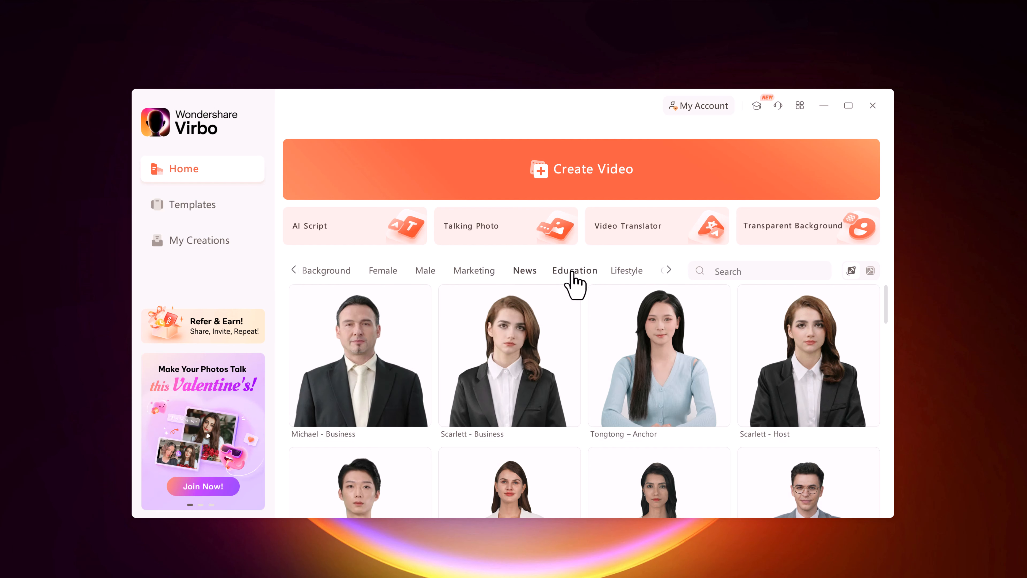
click(629, 275)
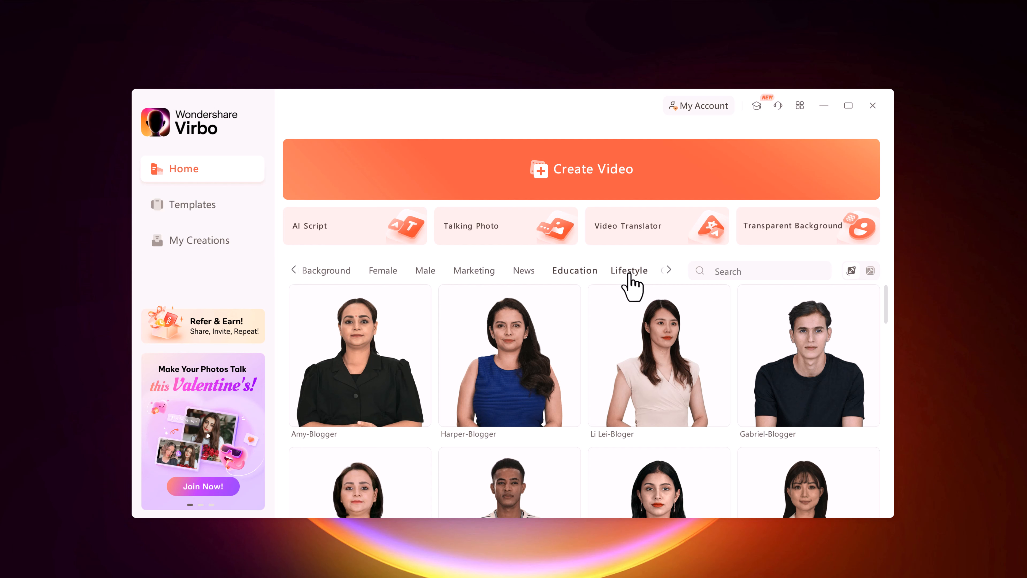
click(629, 271)
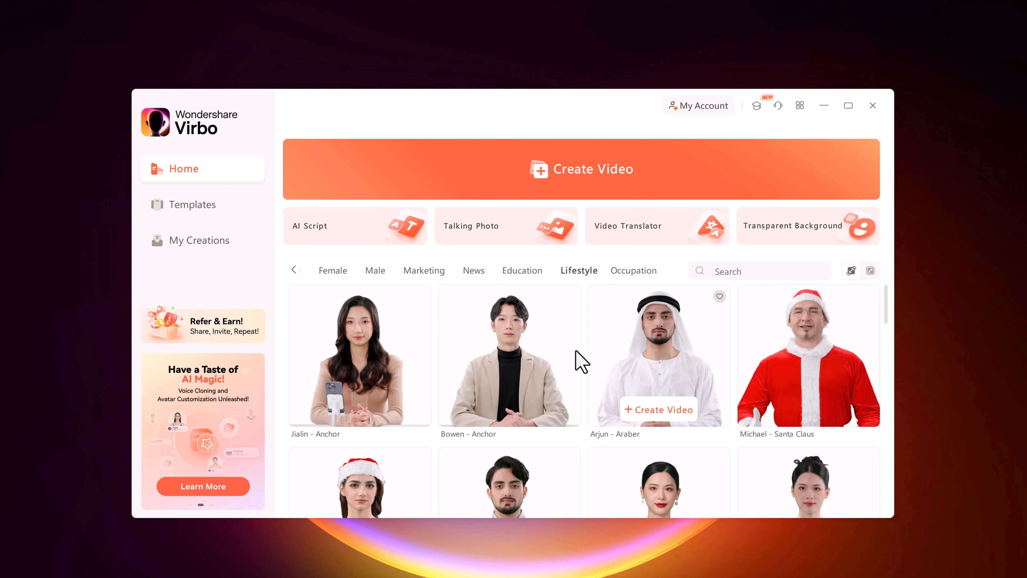
- Browse the Popular, E-commerce, Explainer Video and Advertisement preset templates, including the 9:16 advertisement ones
click(204, 207)
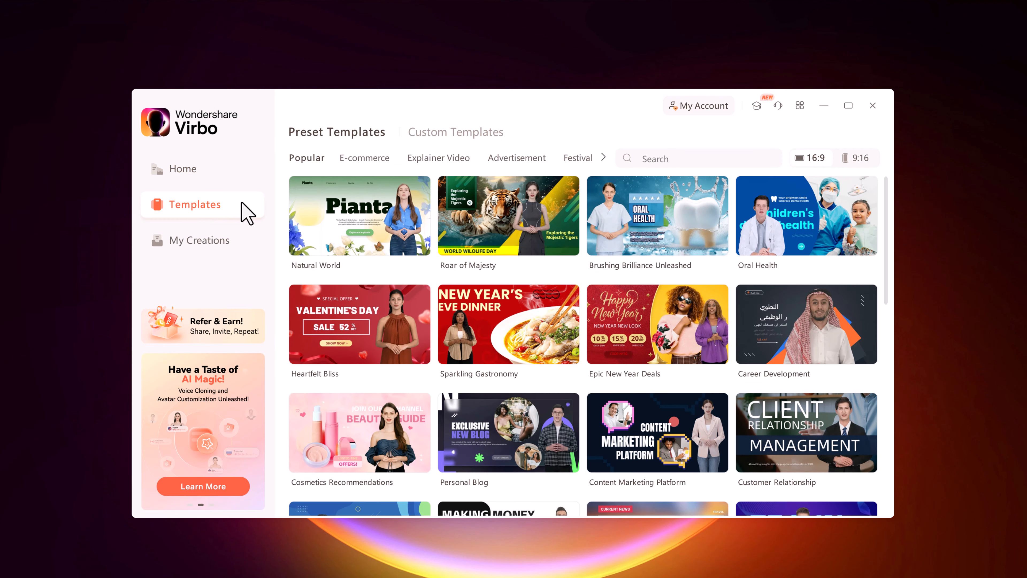
scroll(587, 284, down, 4)
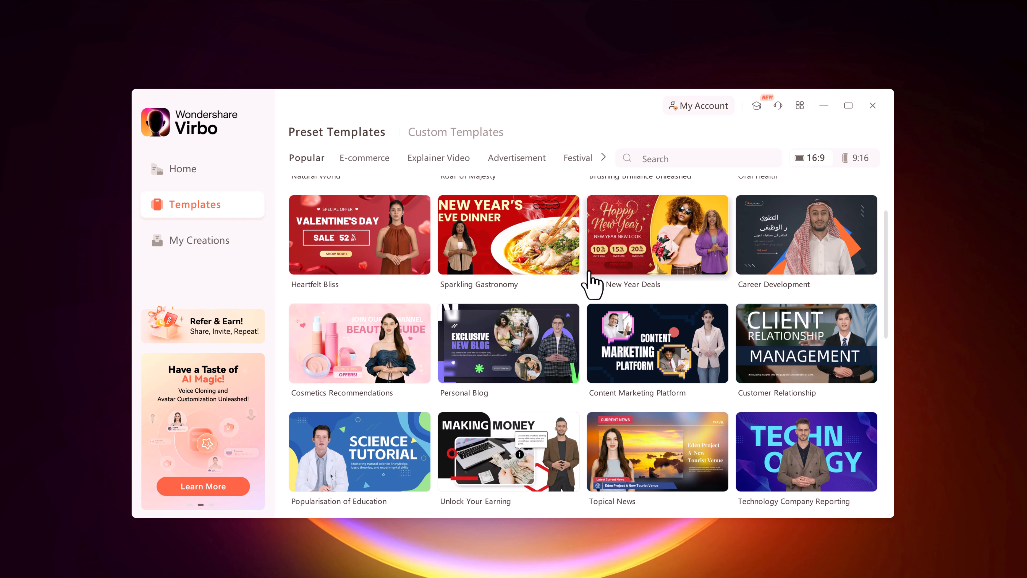
scroll(489, 241, up, 5)
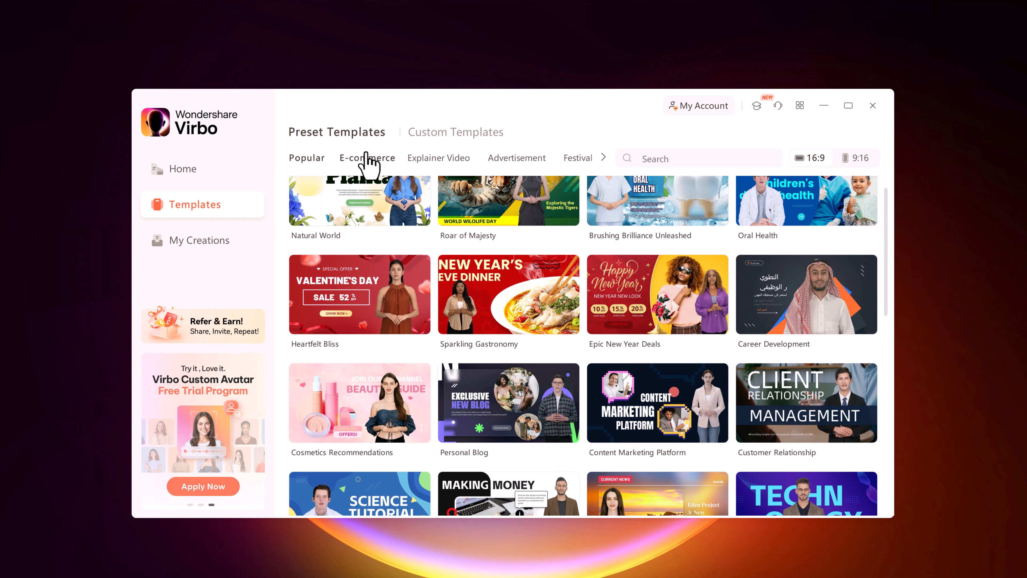
click(365, 159)
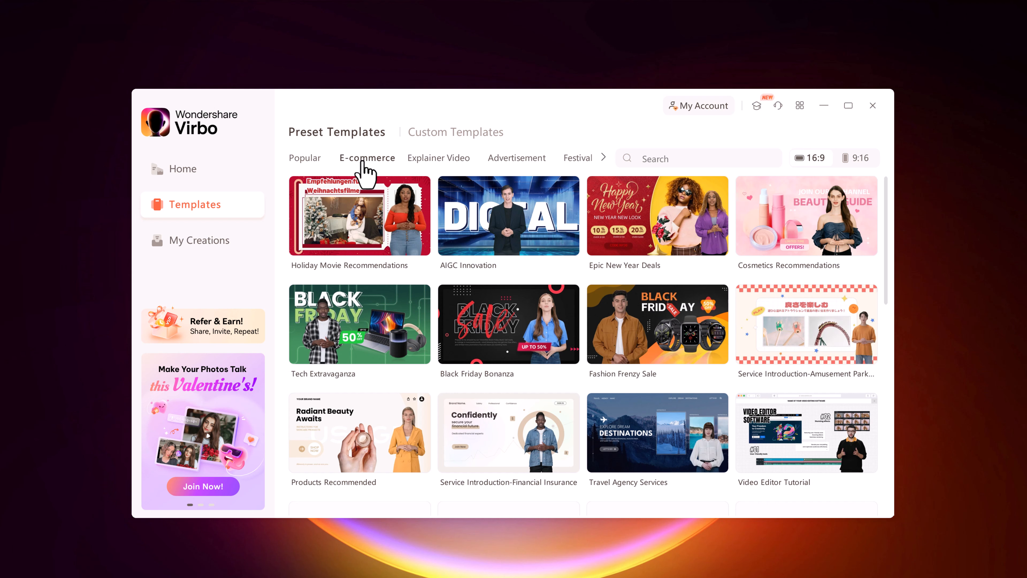
click(450, 161)
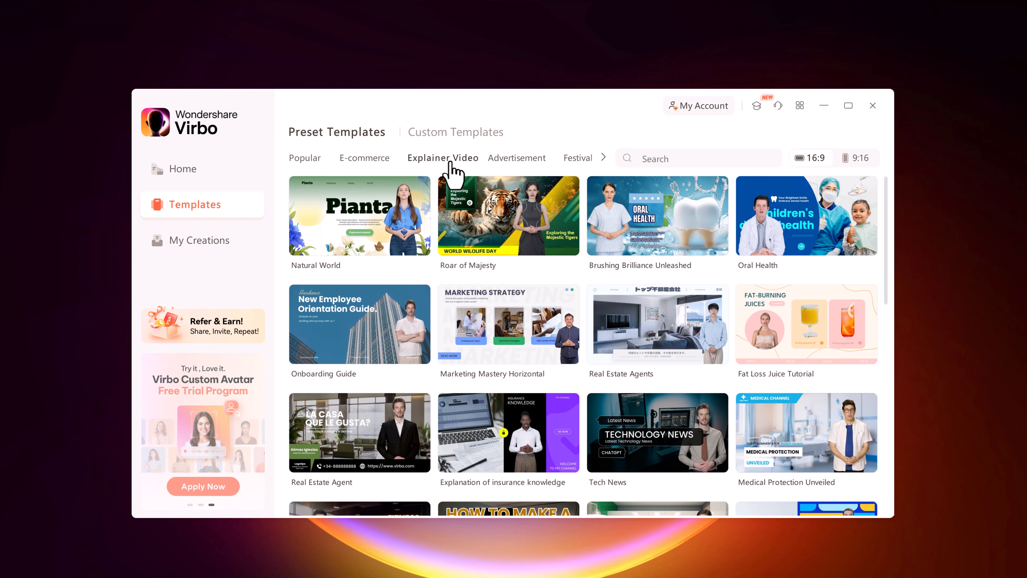
click(511, 161)
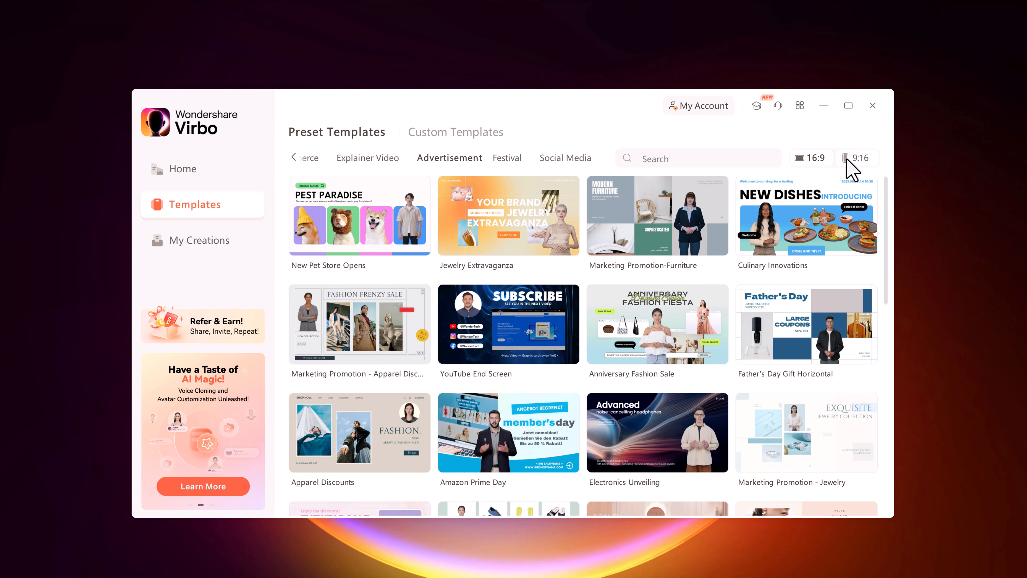
click(855, 158)
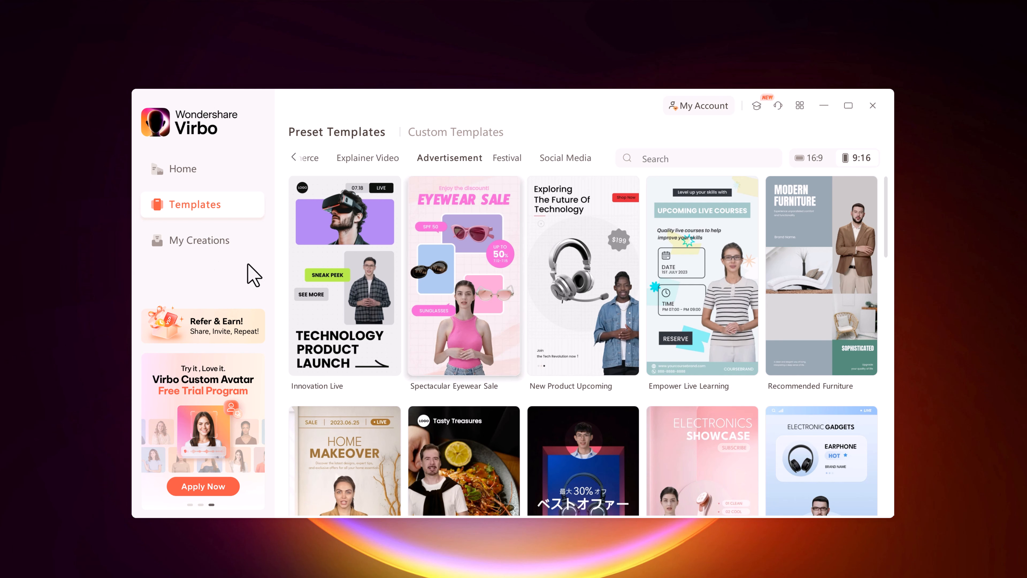
- Return to the home page and create a new video in Landscape 16:9 aspect ratio
click(172, 168)
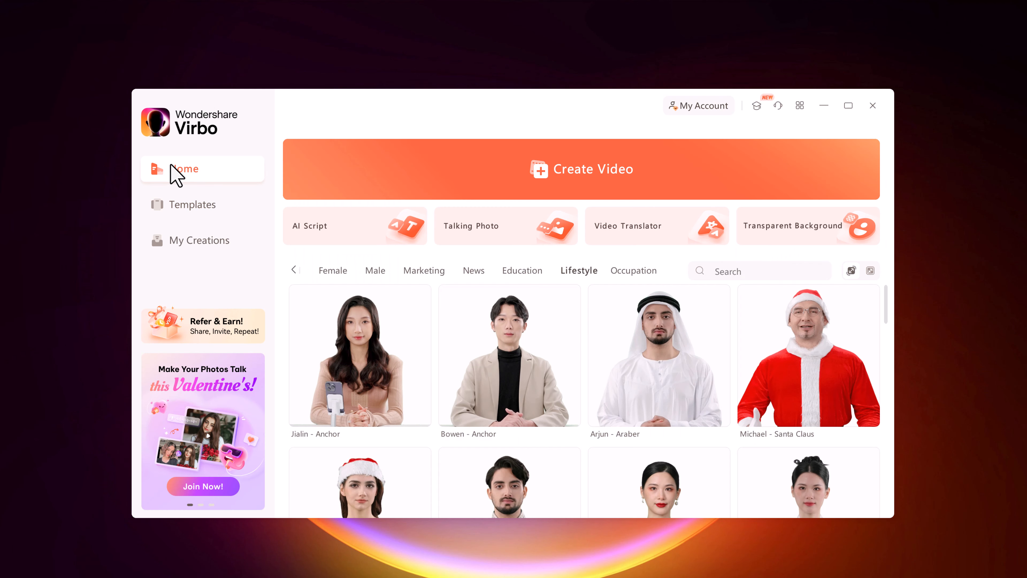
click(542, 180)
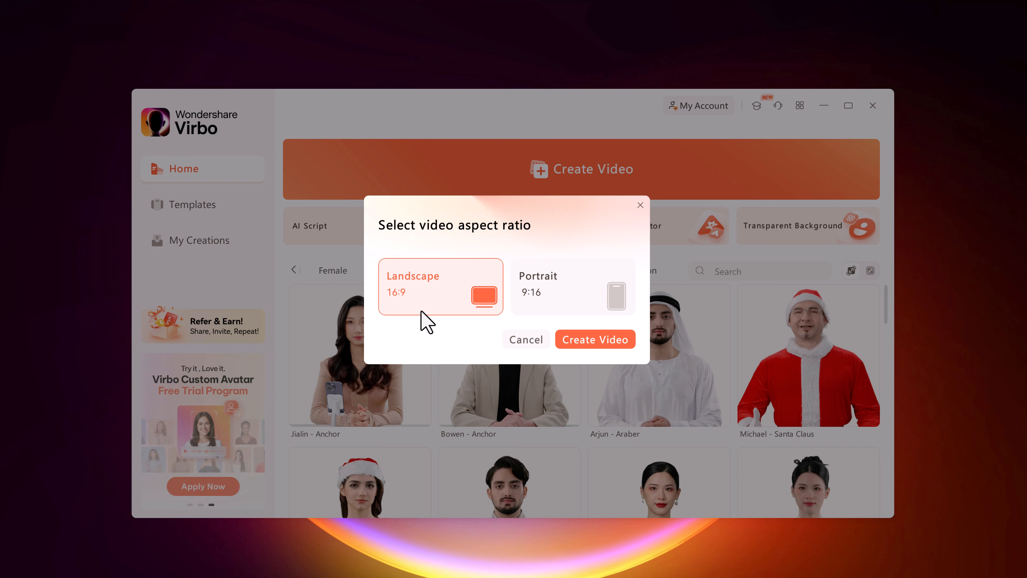
click(609, 343)
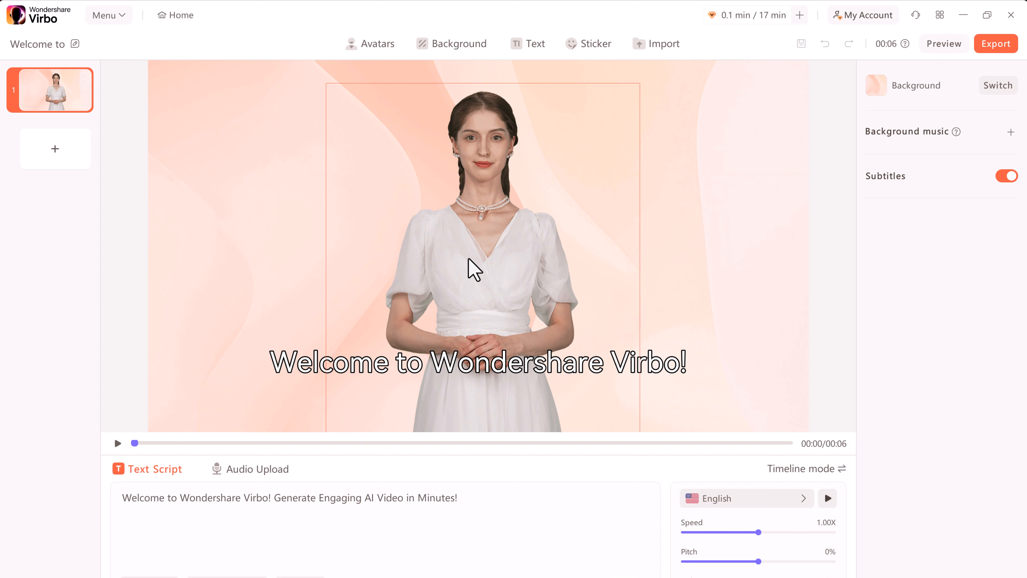
- Replace the presenter with the Gabriel-Sales avatar from the Male category
click(370, 42)
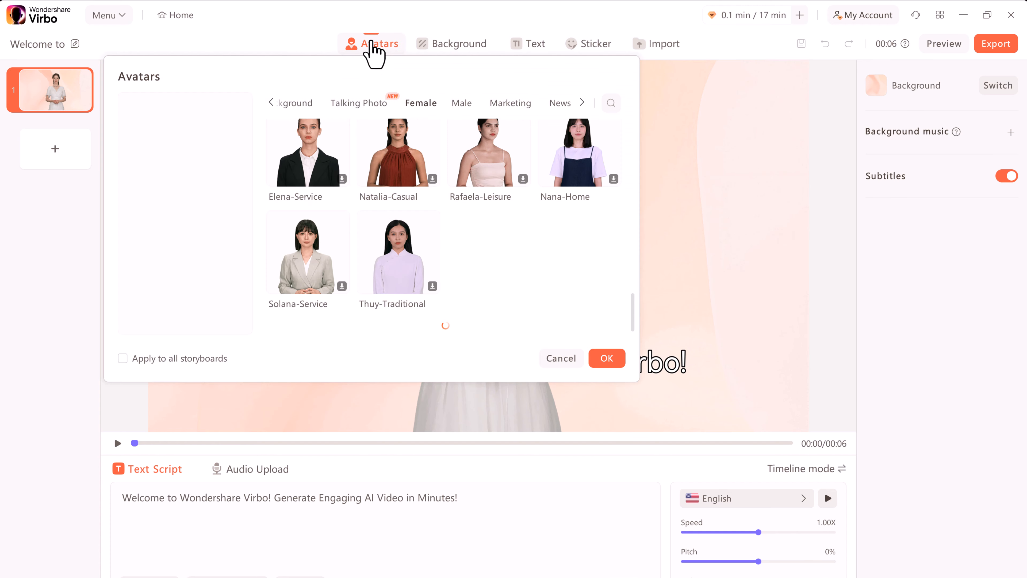
scroll(437, 239, up, 5)
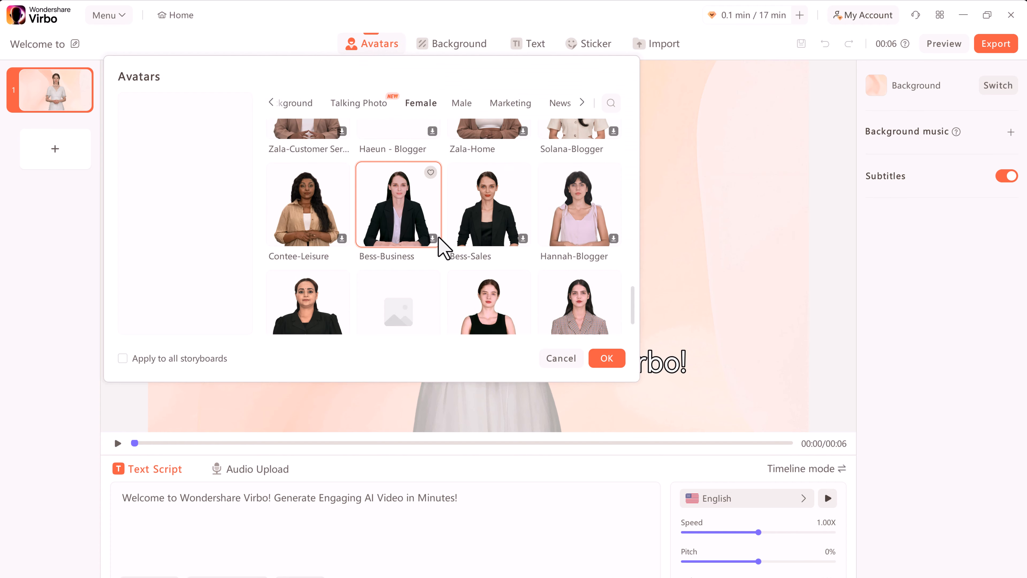
scroll(443, 248, up, 10)
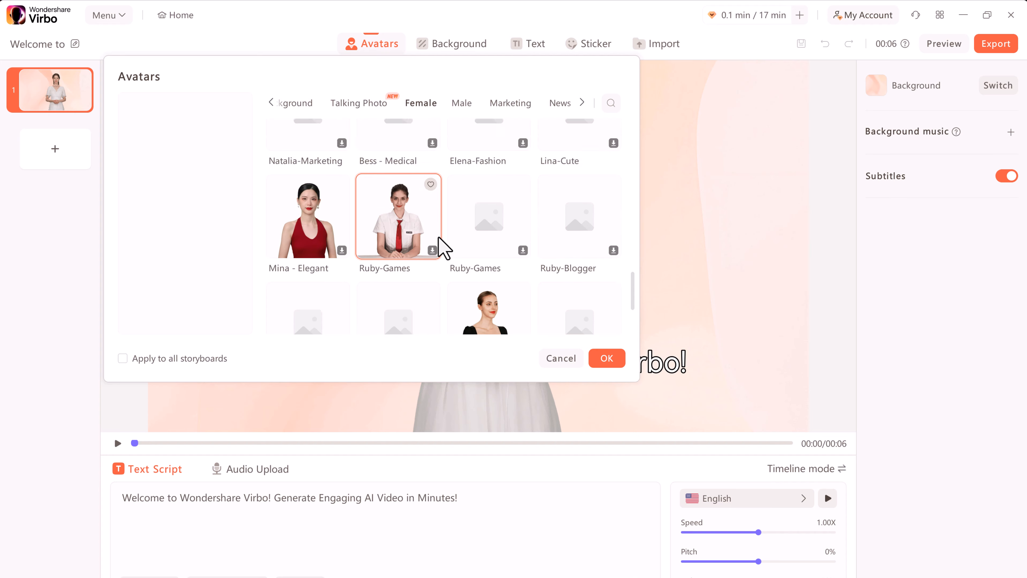
scroll(441, 243, down, 15)
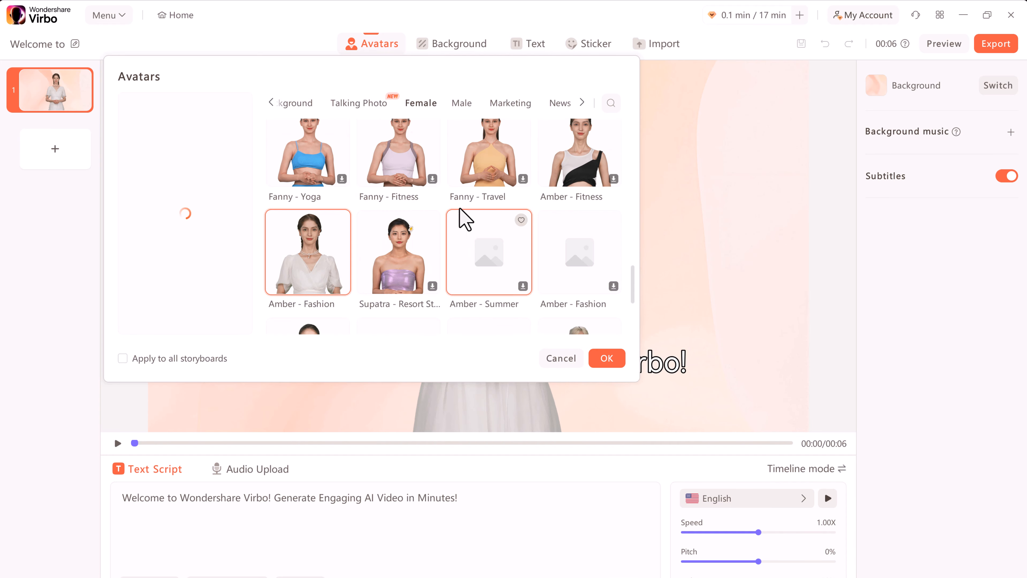
click(463, 104)
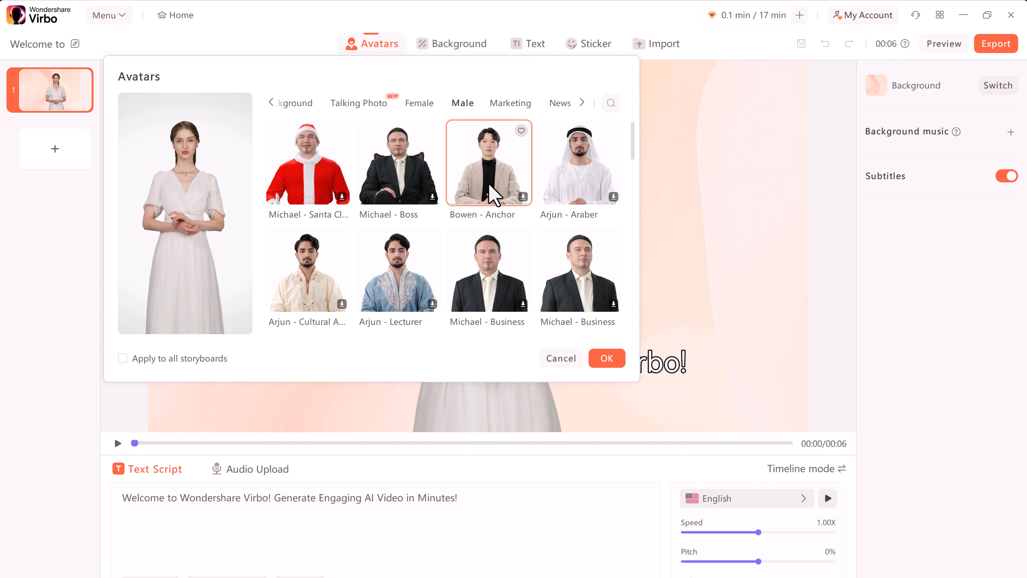
scroll(479, 176, down, 6)
scroll(466, 221, down, 10)
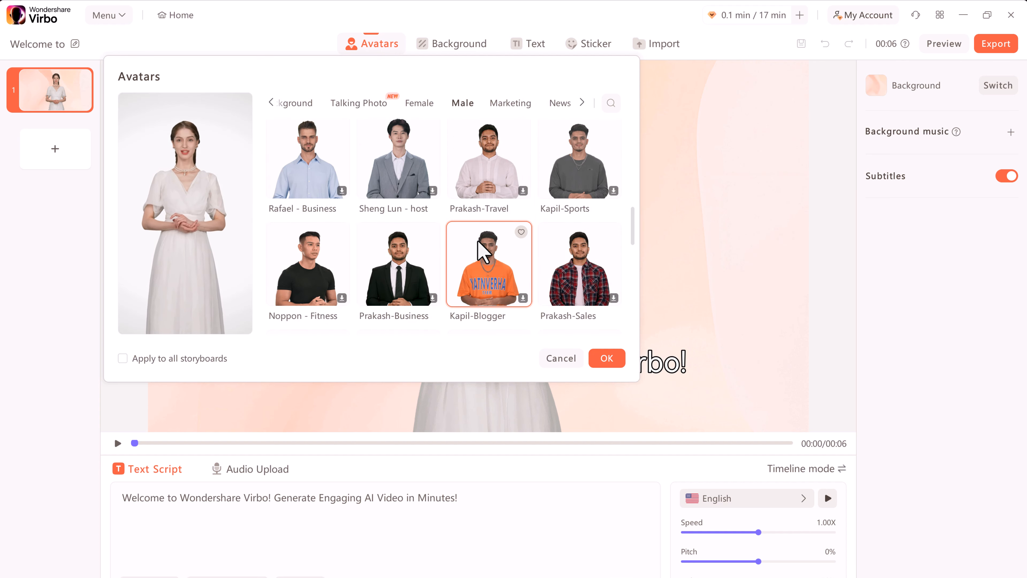
scroll(373, 198, down, 4)
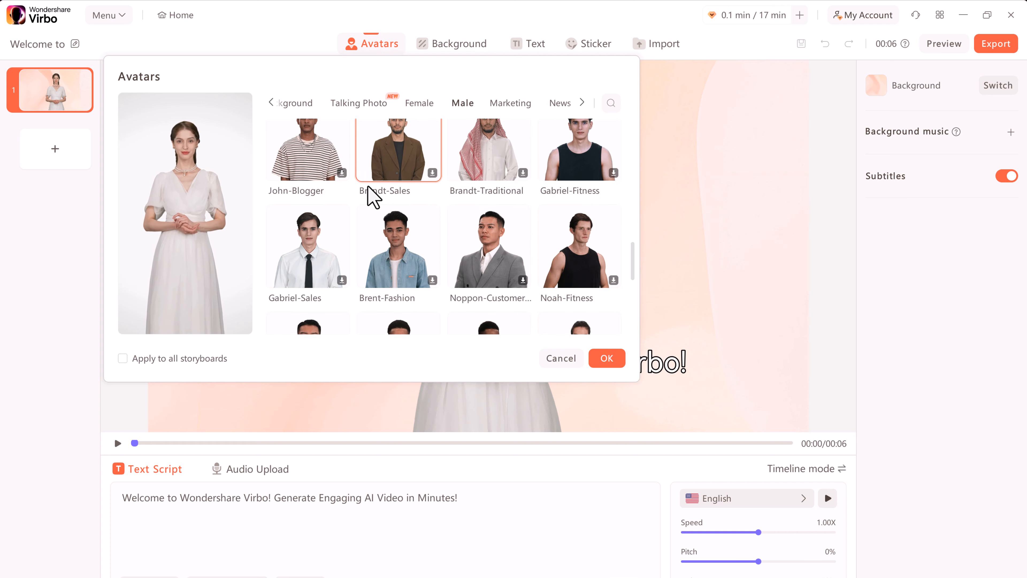
click(332, 243)
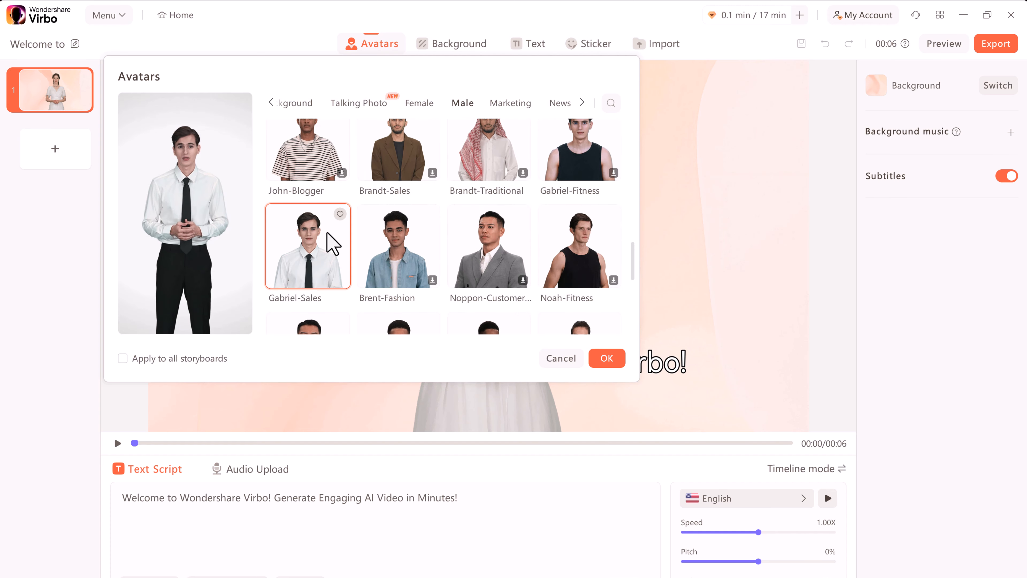
click(611, 364)
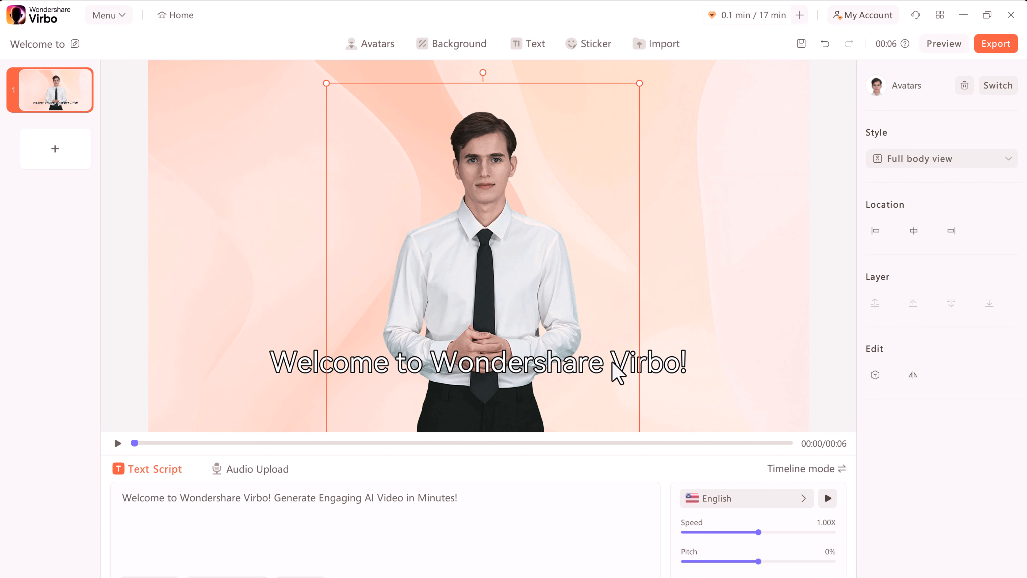
- Shift the avatar slightly right in the frame and enlarge it a little from its upper-right corner
mouse_move(493, 292)
mouse_down()
mouse_move(345, 287)
mouse_move(505, 290)
mouse_up()
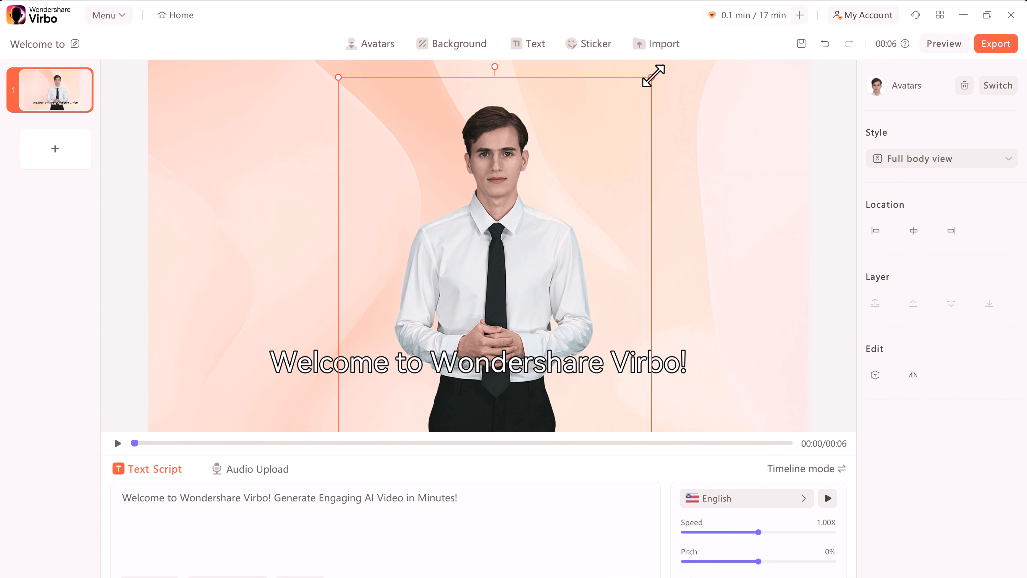
drag(652, 76, 684, 46)
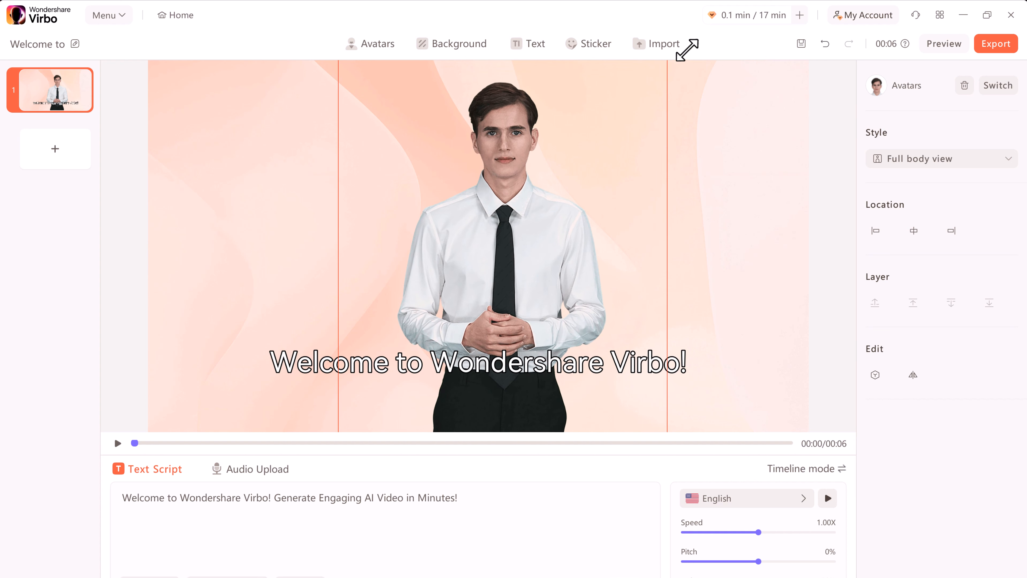
drag(524, 200, 524, 203)
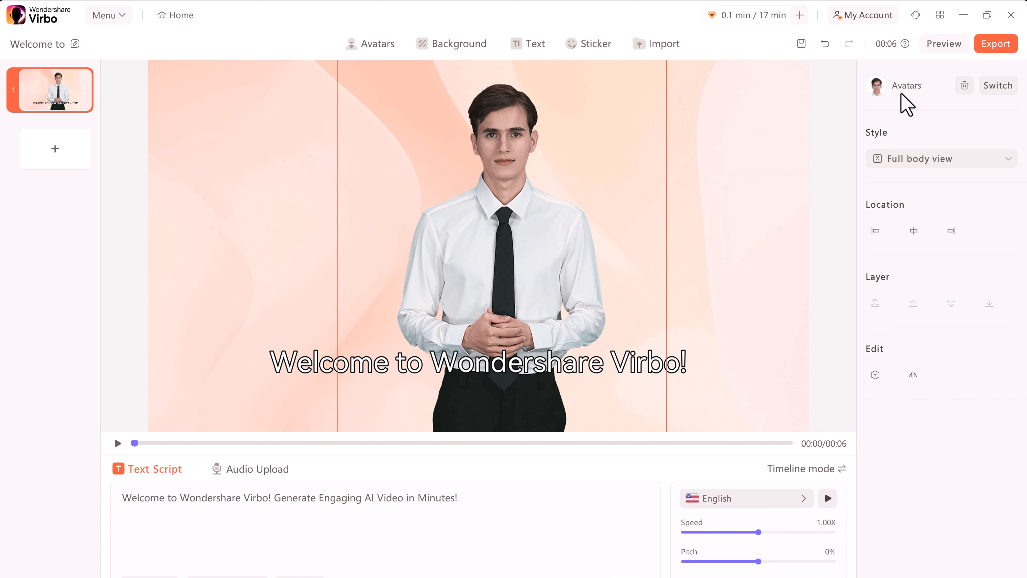
- Try the Circular view and Half-length view styles on the avatar and return it to Full body view
click(996, 164)
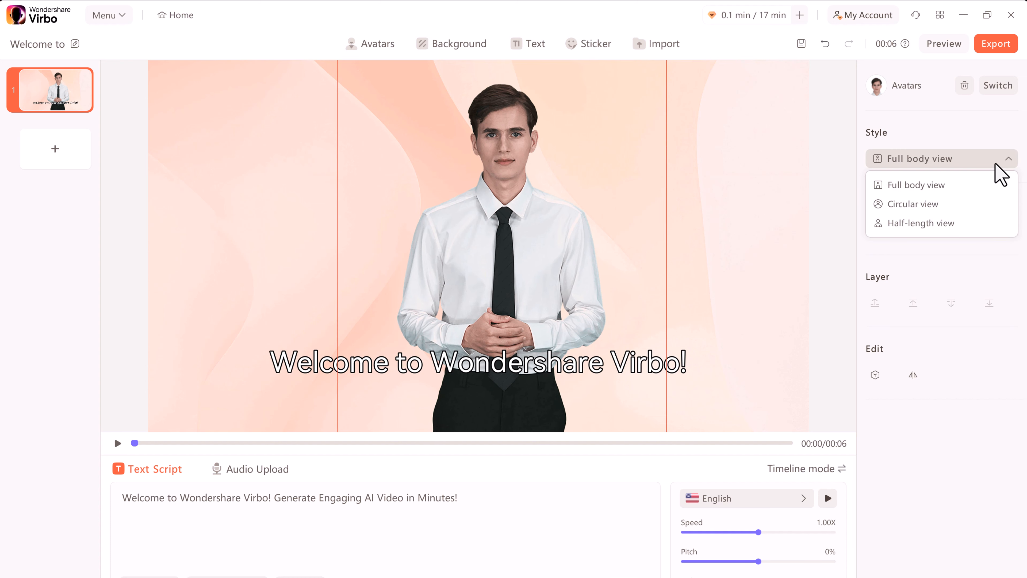
click(982, 204)
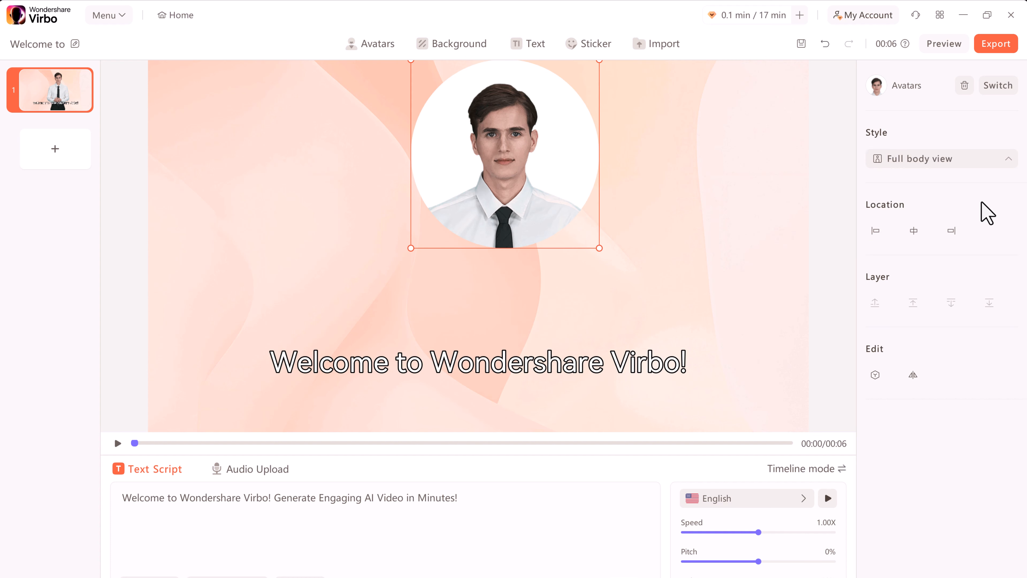
click(995, 161)
click(986, 226)
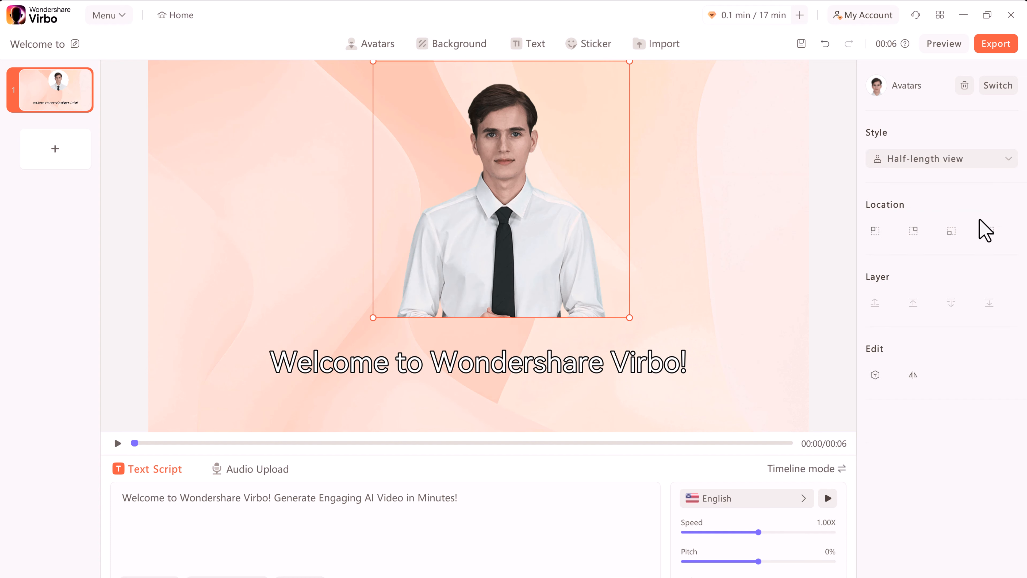
click(988, 170)
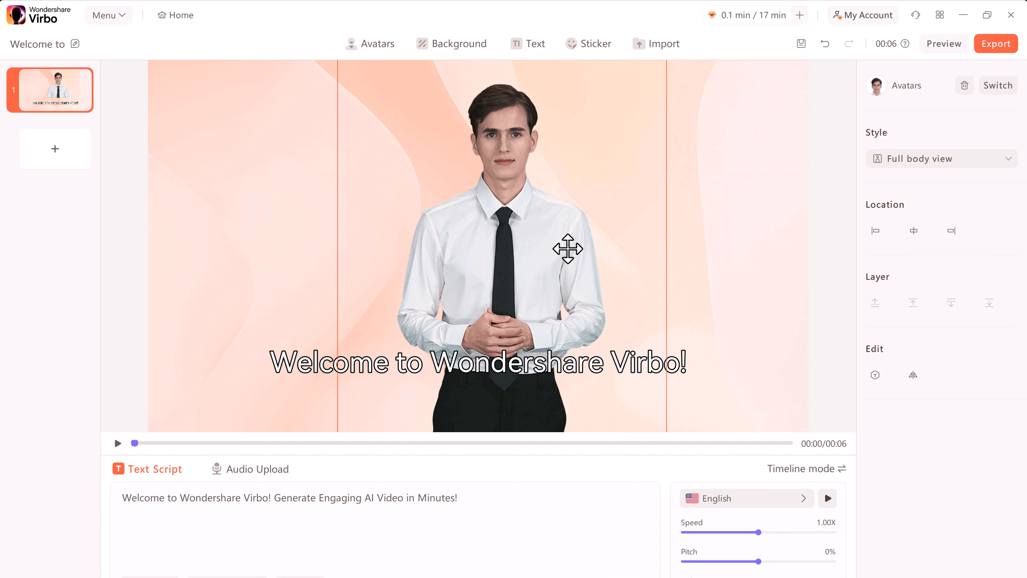
- Replace the background with the dark blue dotted world map from the 3D Background Horizontal category
click(477, 45)
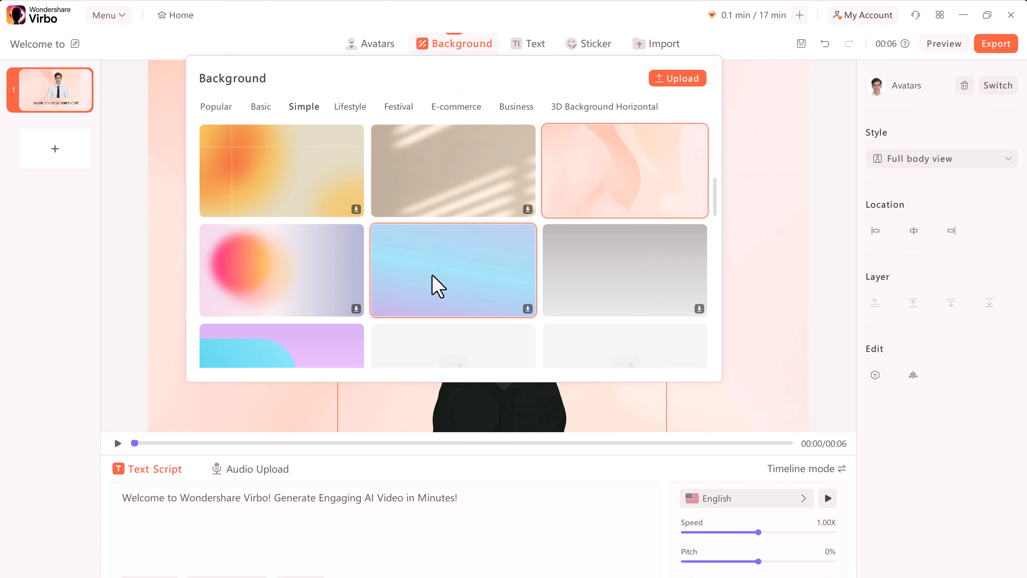
scroll(458, 289, down, 2)
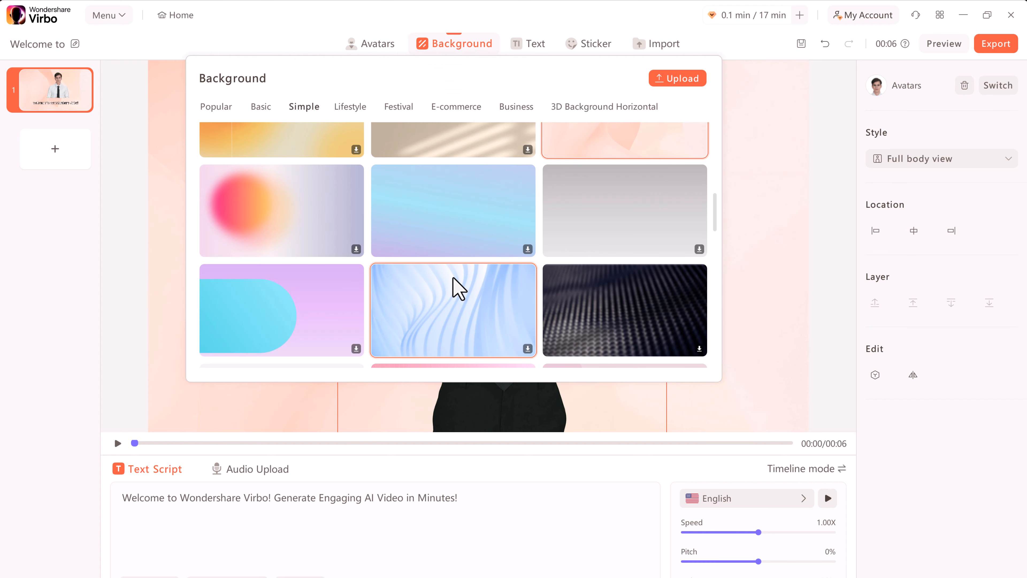
scroll(458, 289, down, 3)
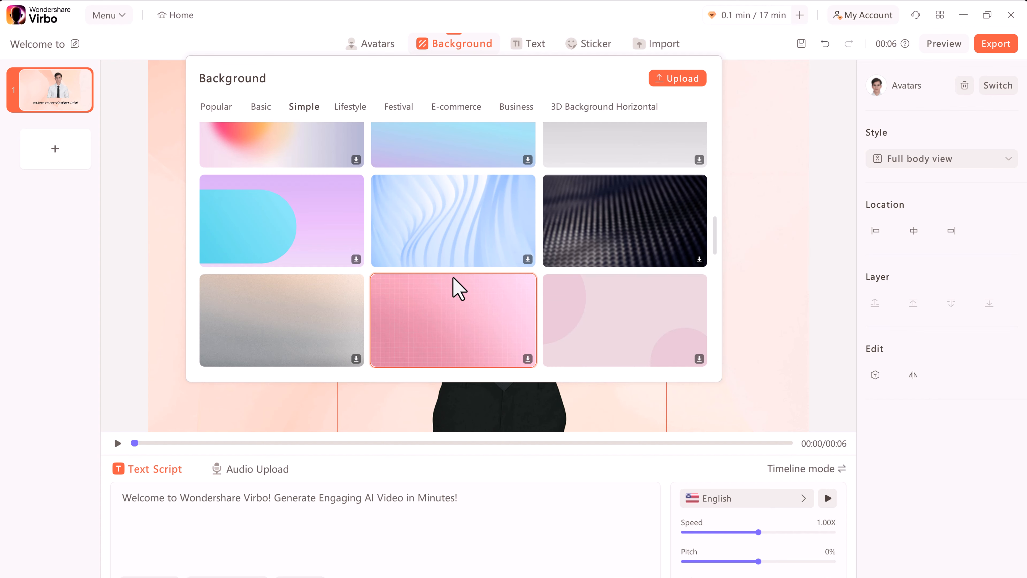
scroll(458, 289, down, 3)
scroll(458, 288, down, 10)
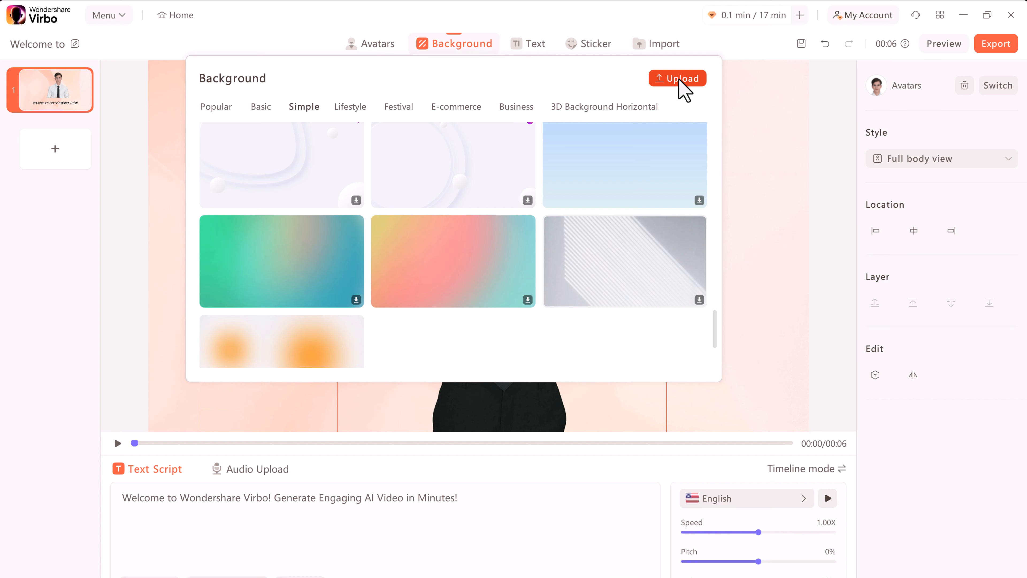
click(631, 107)
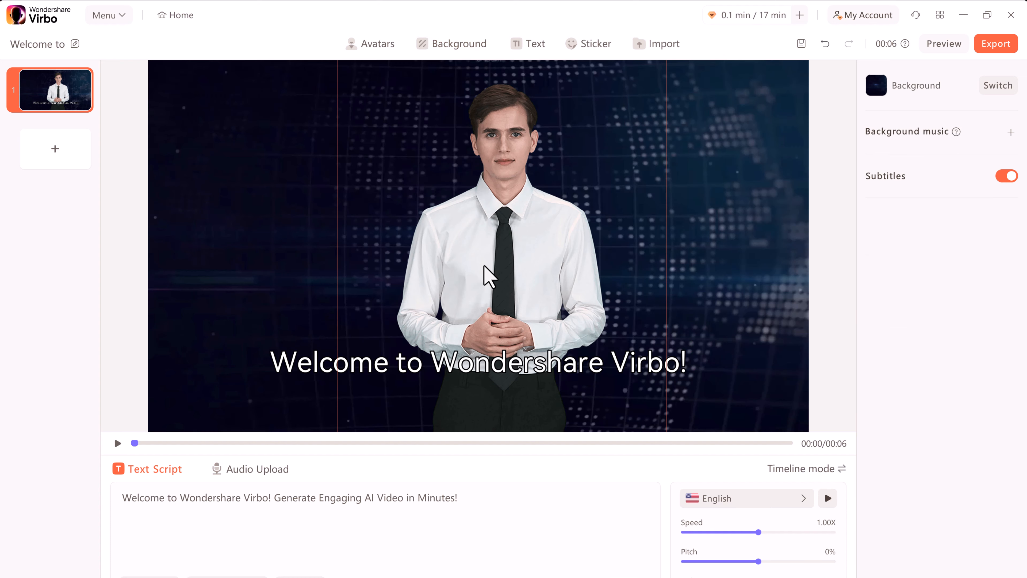
- Move the avatar slightly left to center it horizontally in the frame and deselect it
drag(475, 261, 470, 254)
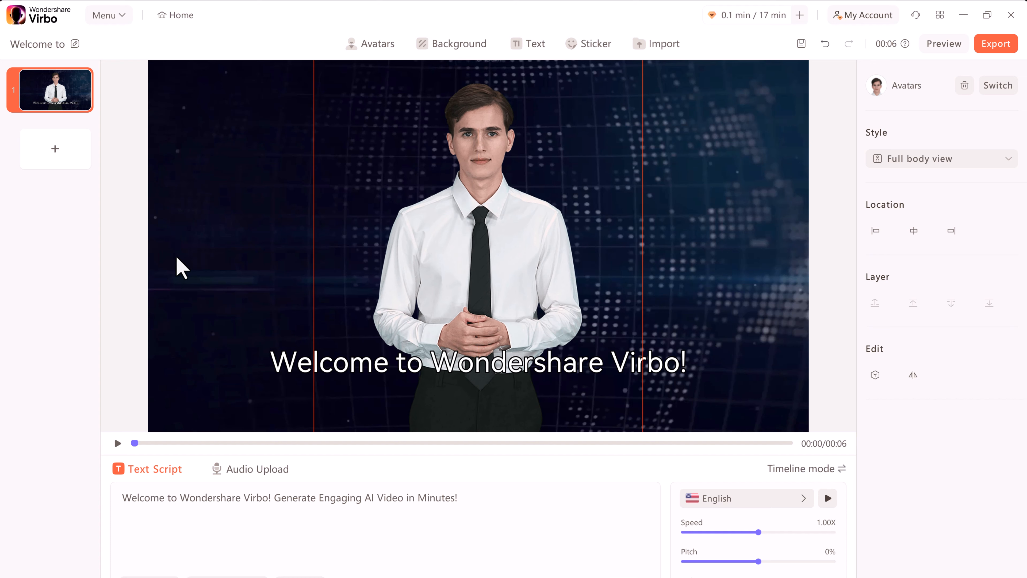
click(121, 242)
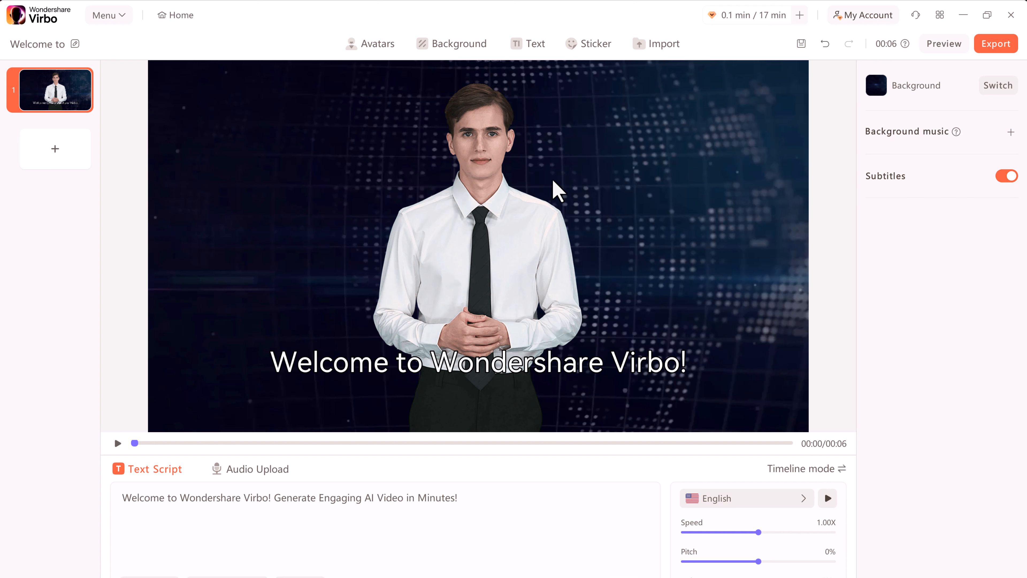
click(485, 185)
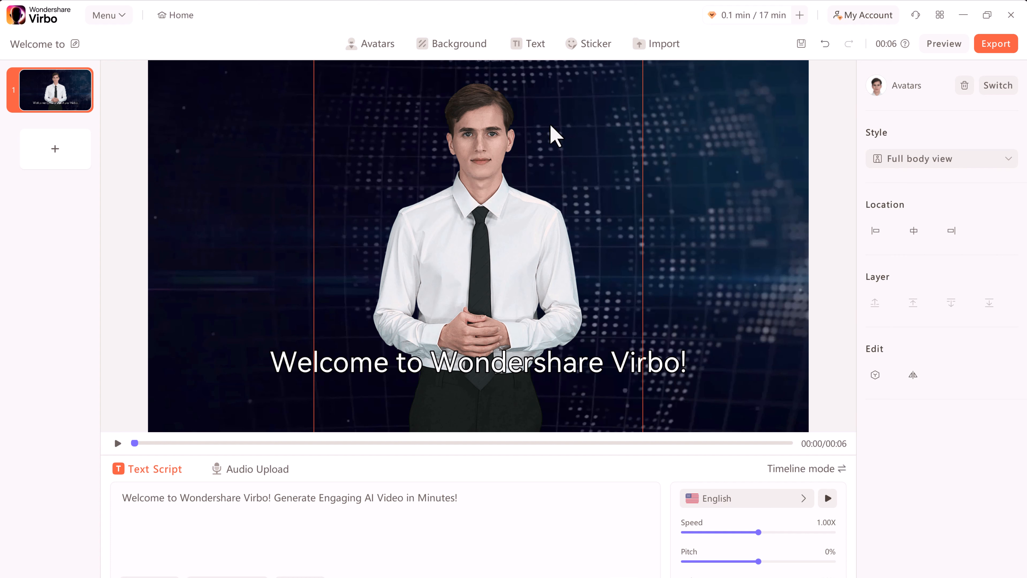
click(693, 140)
- View the preset text styles and browse the stickers in the Hot category
click(533, 44)
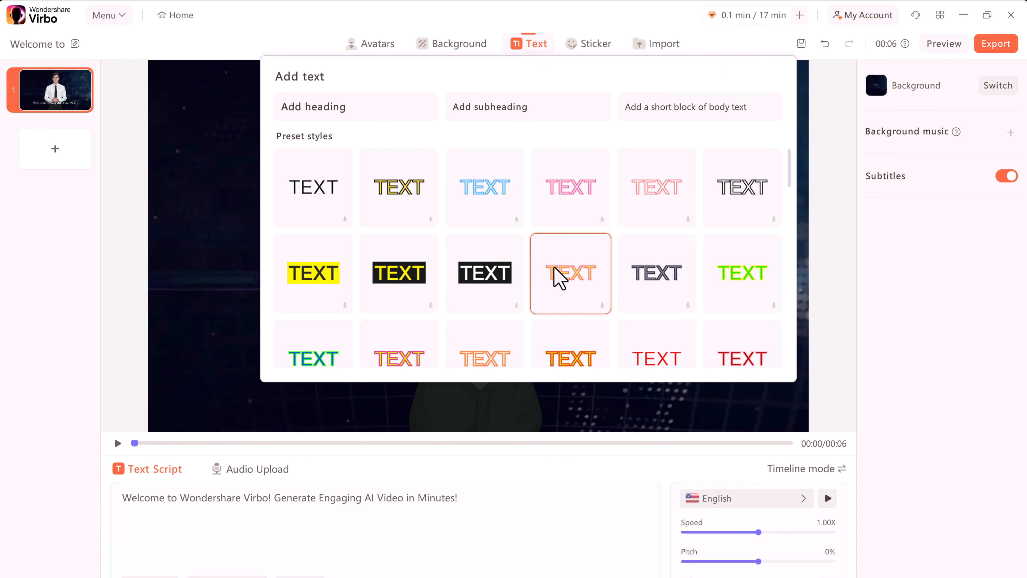
click(594, 51)
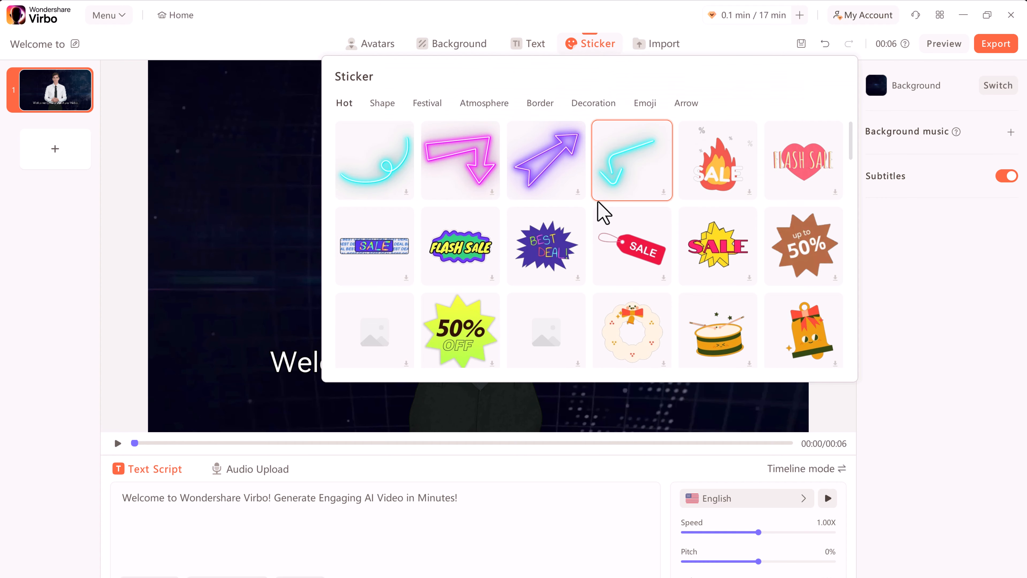
scroll(647, 227, down, 4)
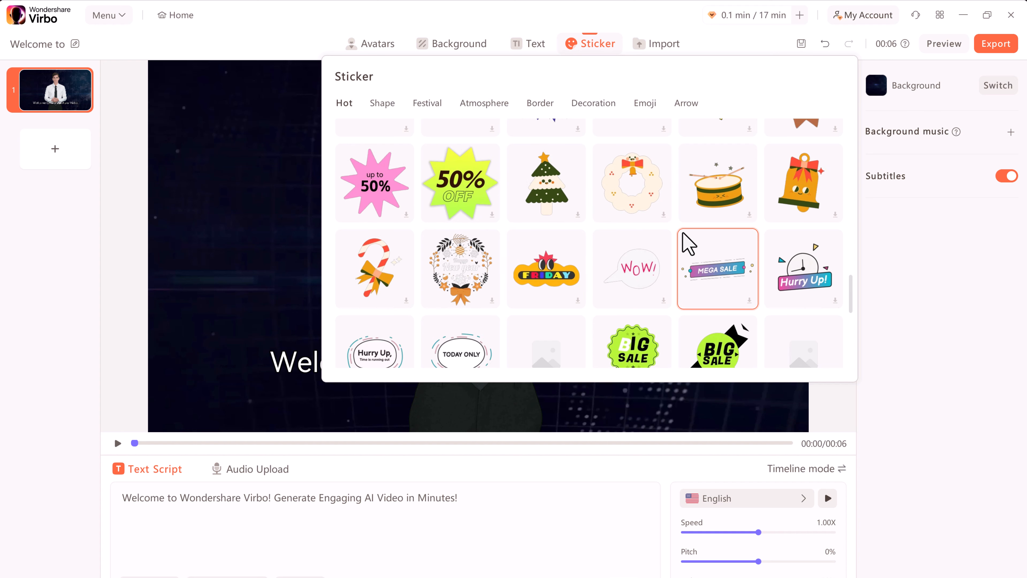
scroll(688, 243, down, 1)
scroll(546, 239, up, 2)
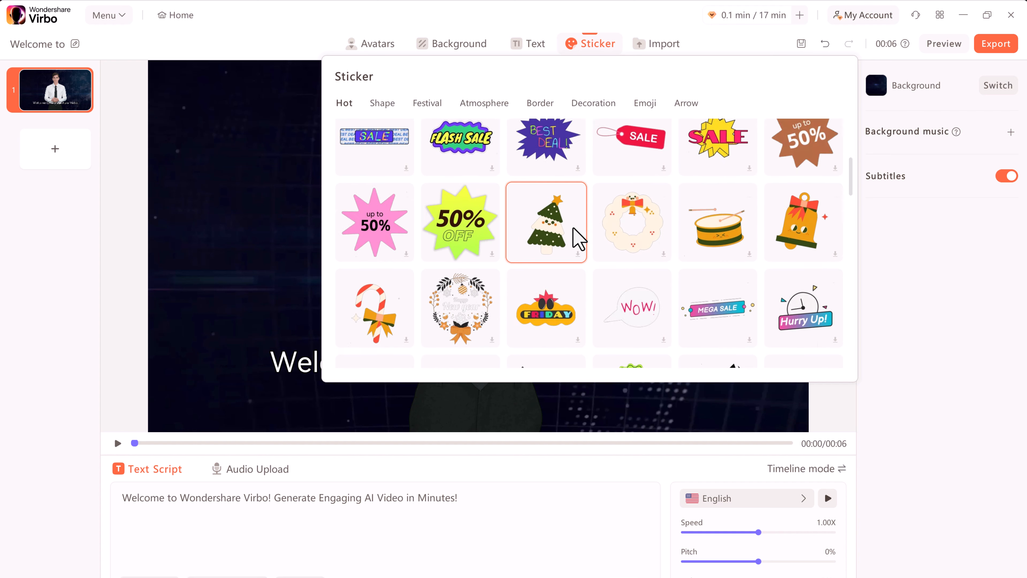
scroll(575, 239, up, 2)
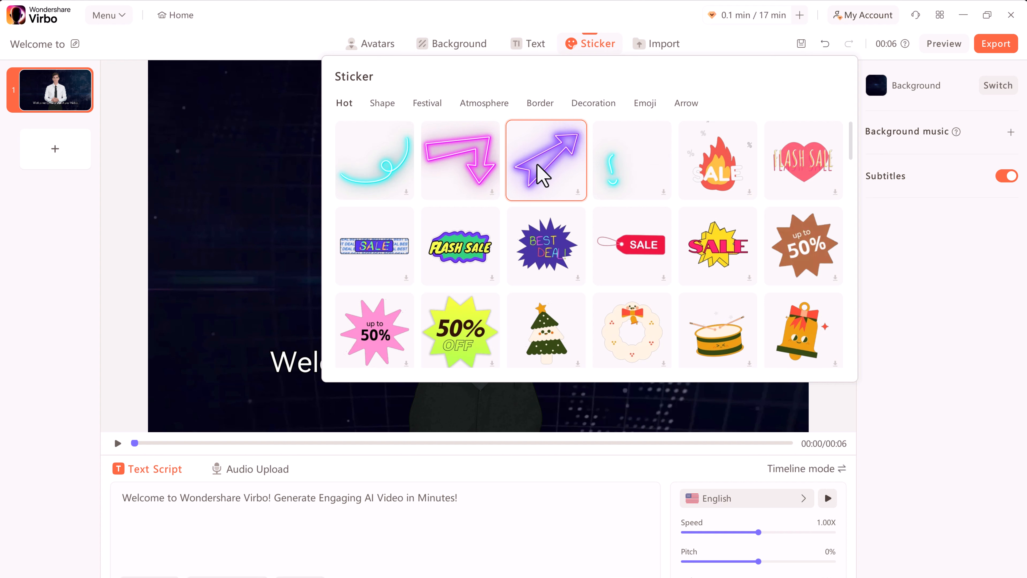
- View the asset import area and its file picker for local media, and cancel the file selection
click(658, 44)
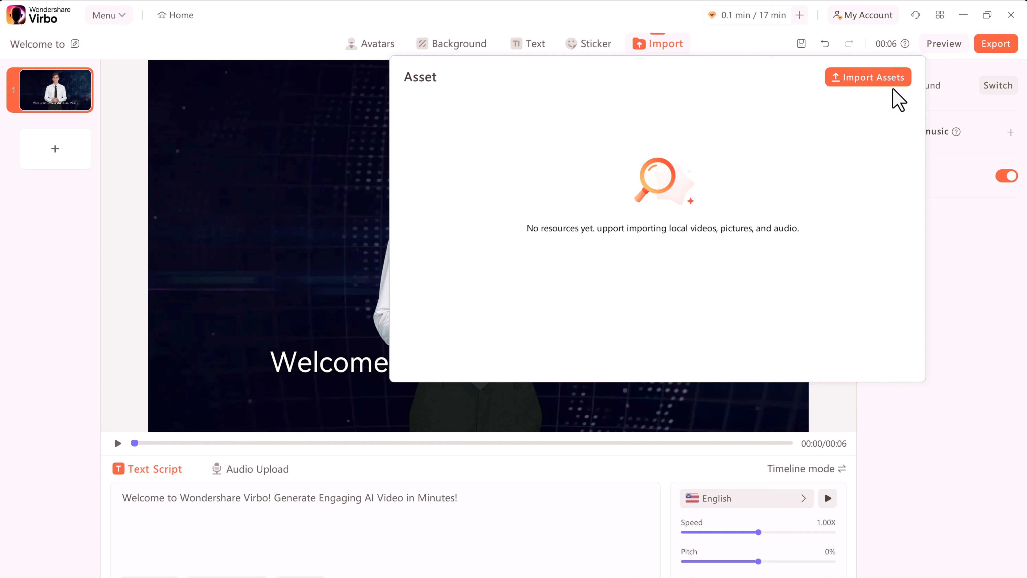
click(889, 80)
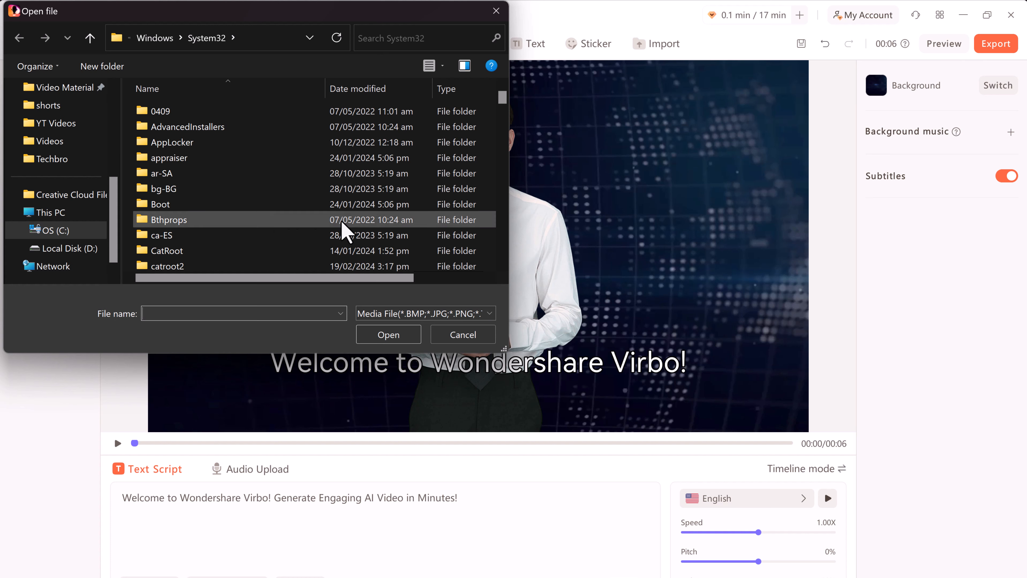
click(450, 335)
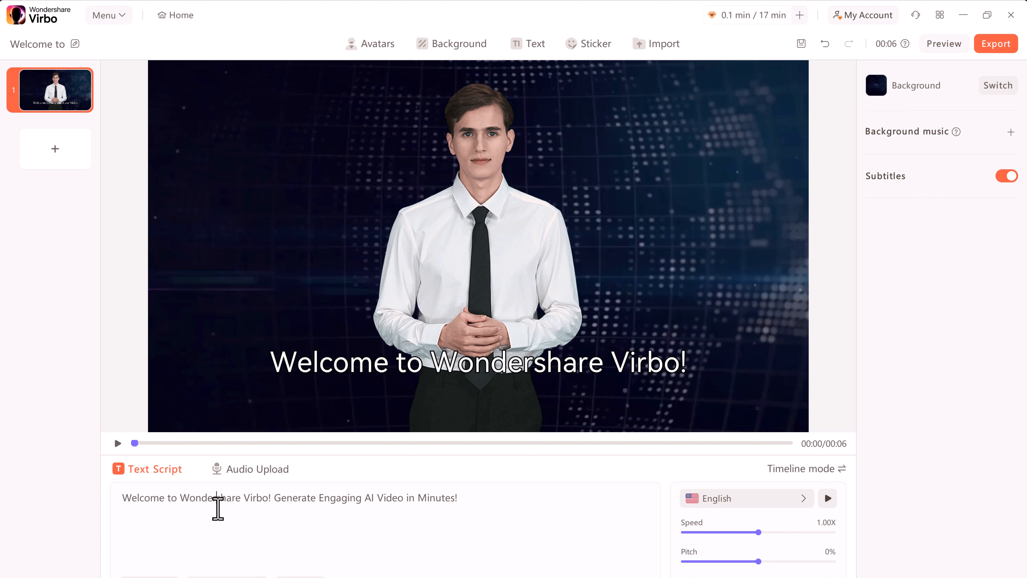
- With the window restored down from full size, clear the welcome text script and show the Audio Upload options
click(987, 14)
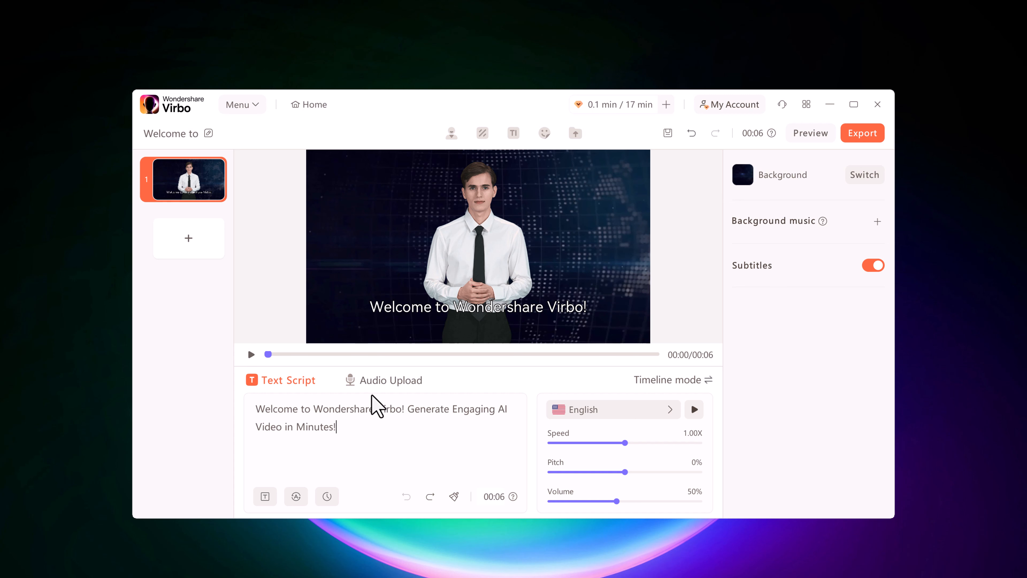
drag(375, 425, 212, 393)
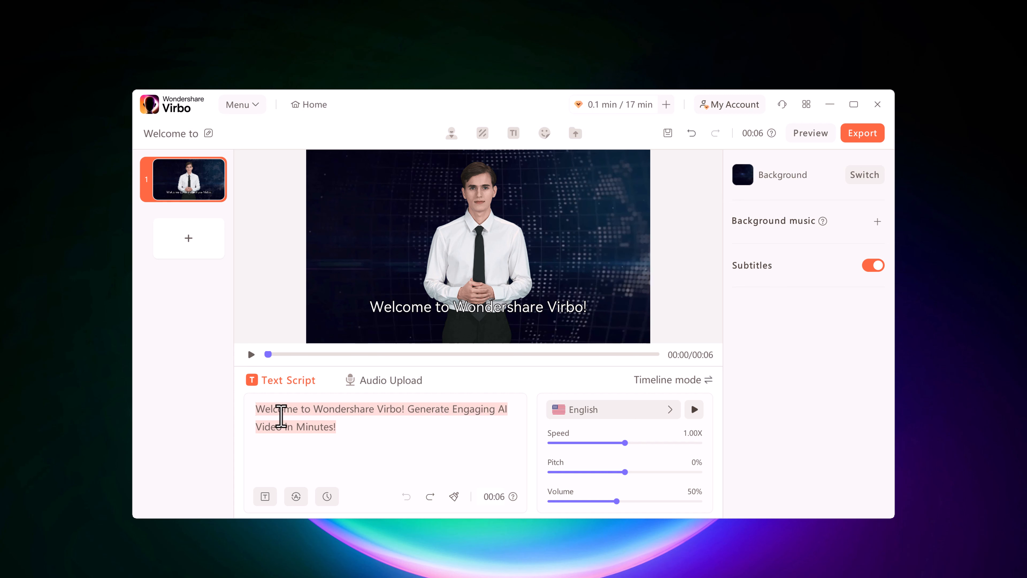
key(BackSpace)
click(404, 380)
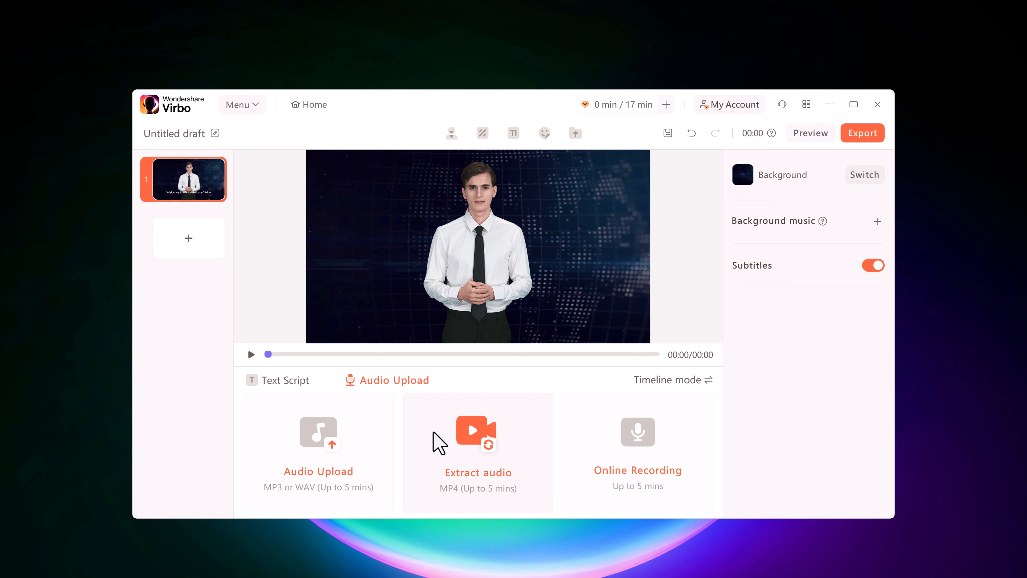
- Return to the text script input and view its AI script generator and AI Translation dialogs, closing each one
click(277, 383)
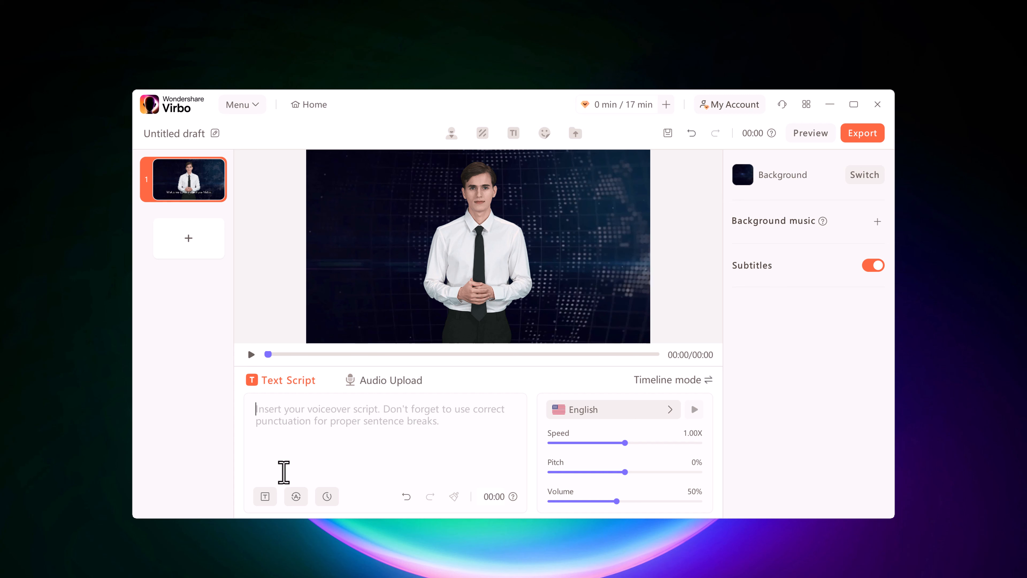
click(265, 497)
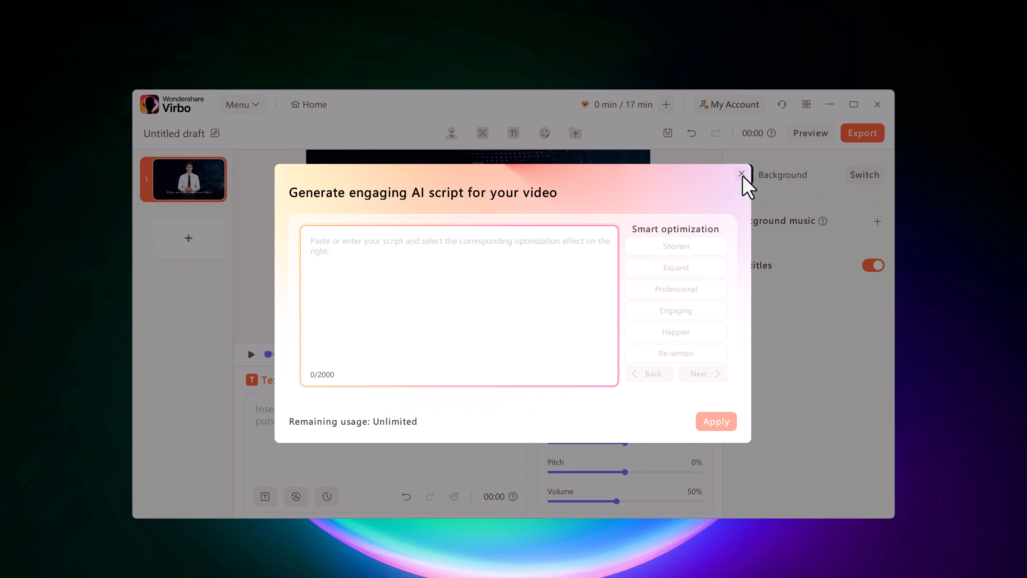
click(742, 174)
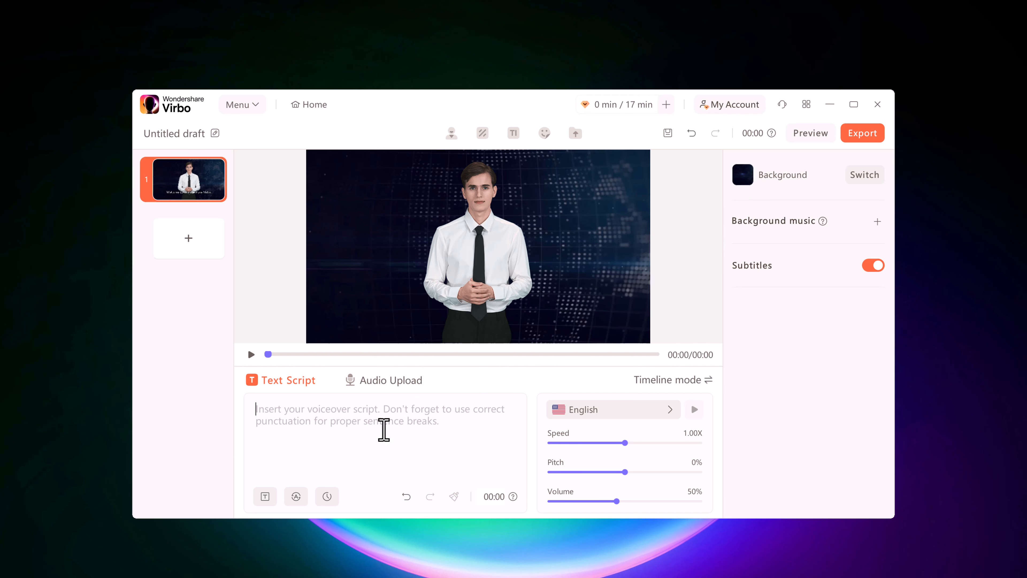
click(296, 501)
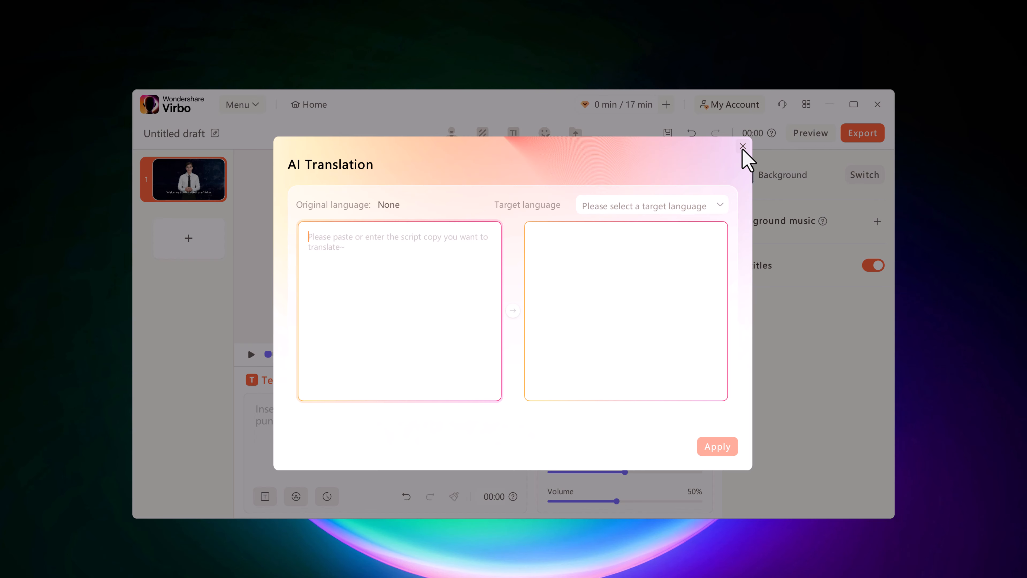
click(743, 147)
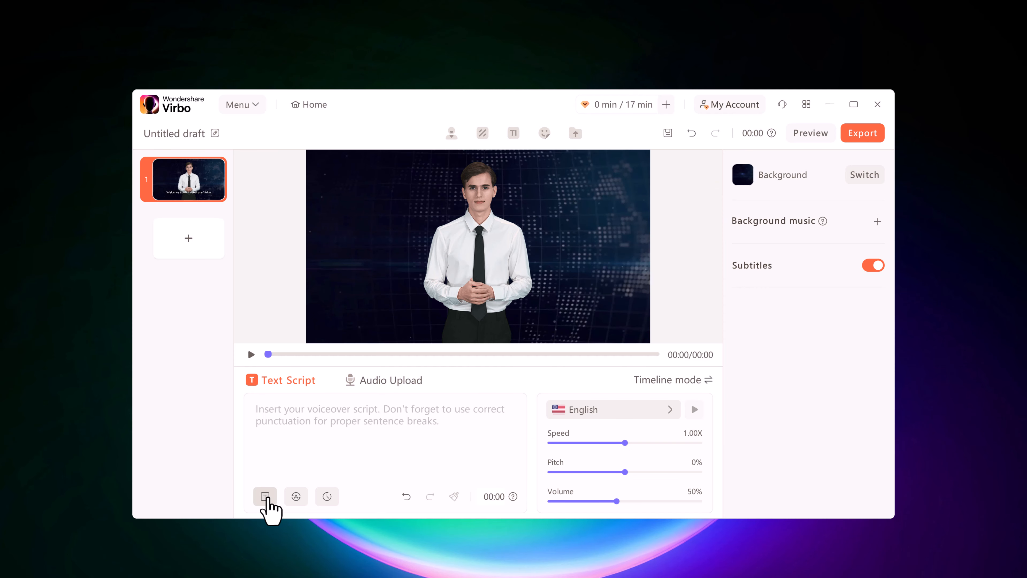
- Paste the voiceover script about social media management, starting "Hey everyone, welcome back to our channel!", and check it through to its end
click(335, 423)
key(ctrl+v)
scroll(367, 425, down, 3)
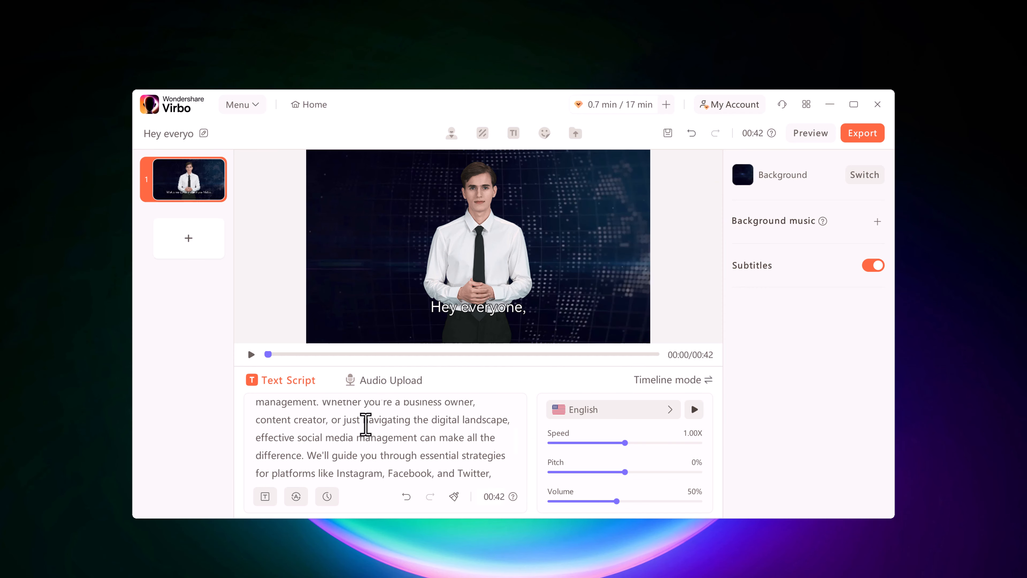
scroll(366, 425, down, 2)
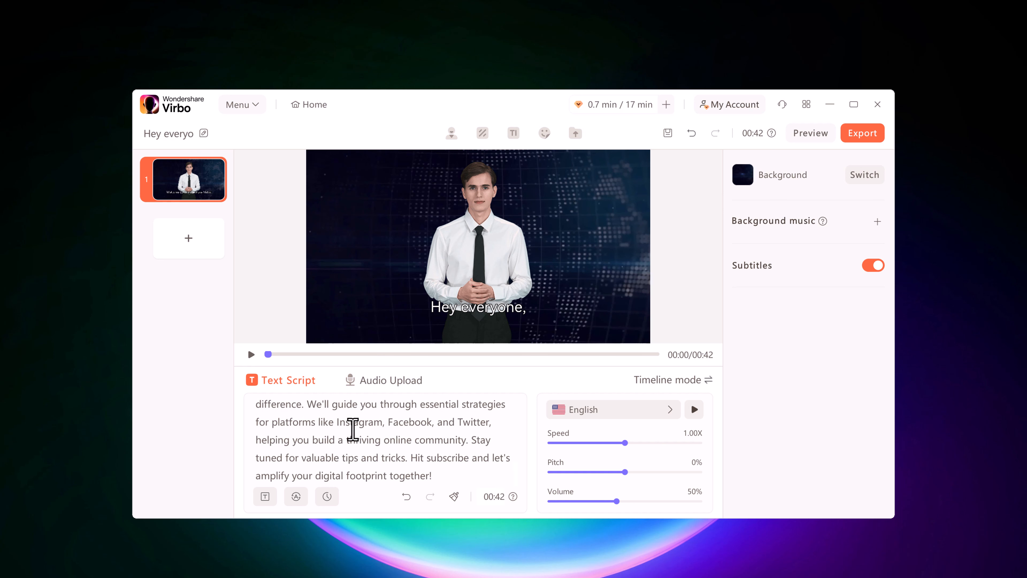
scroll(373, 440, up, 5)
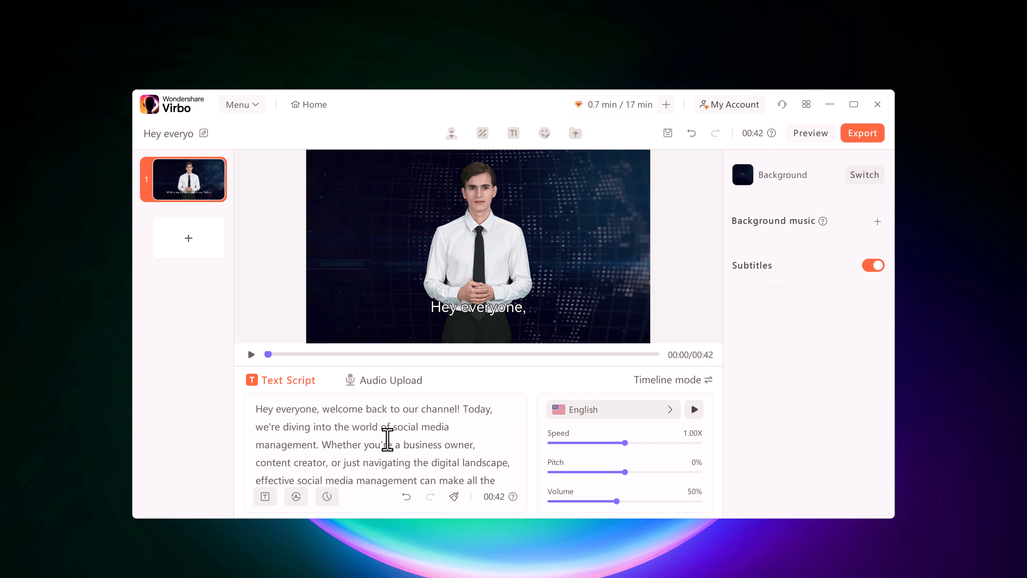
- Browse the voiceover library and filter its voices by English language and Male gender
click(592, 410)
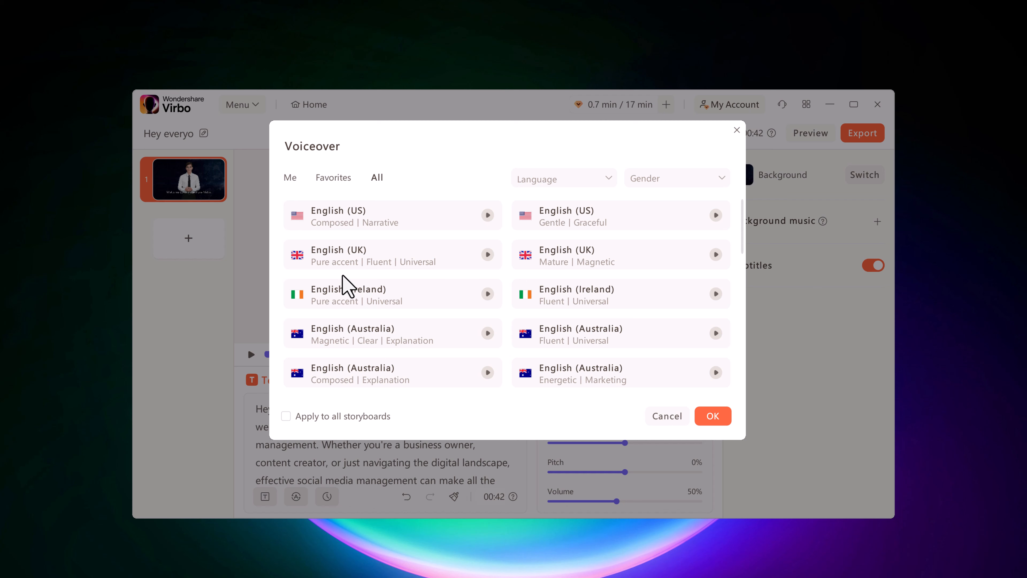
scroll(346, 279, down, 10)
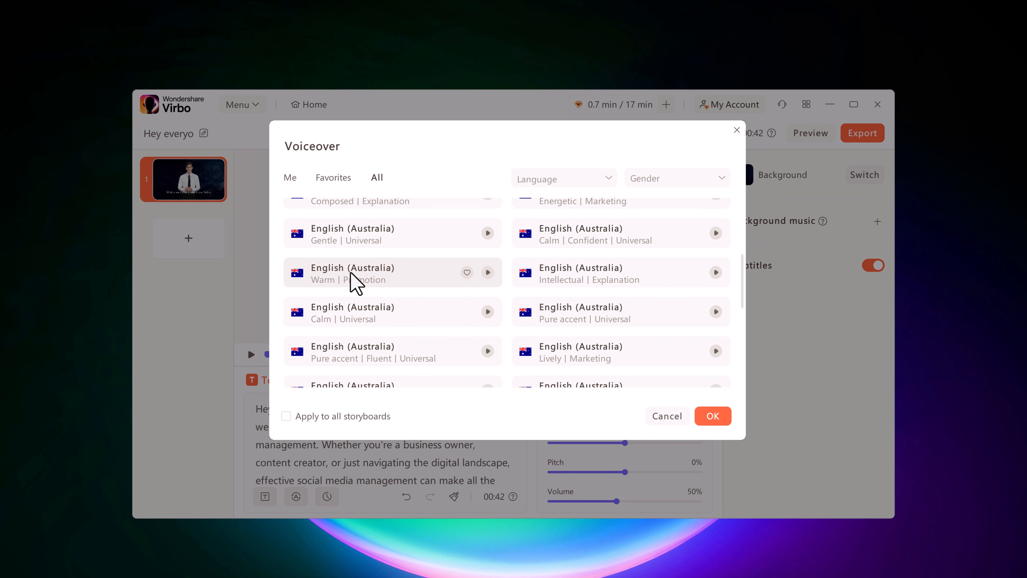
scroll(421, 349, down, 3)
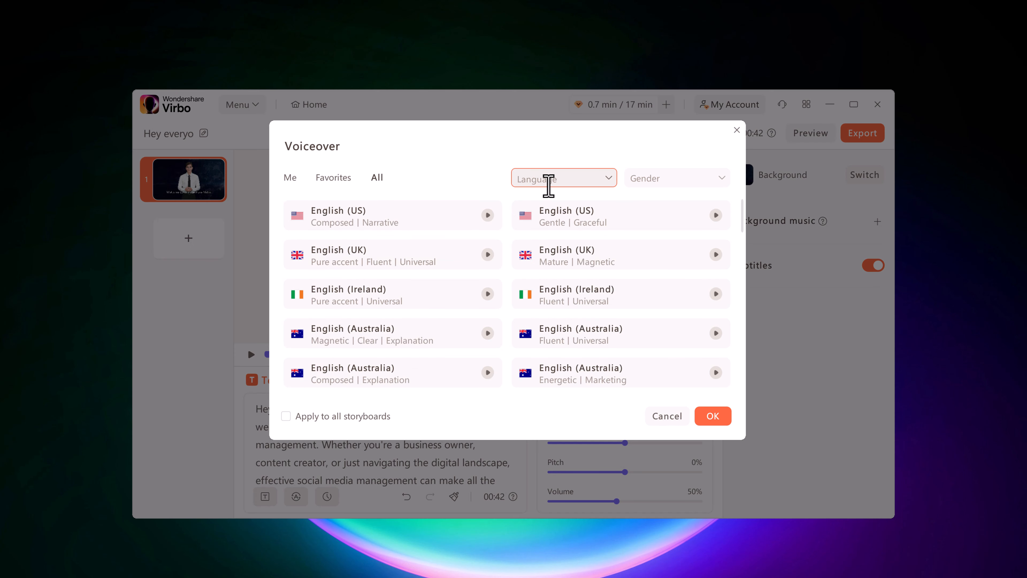
click(606, 178)
click(593, 208)
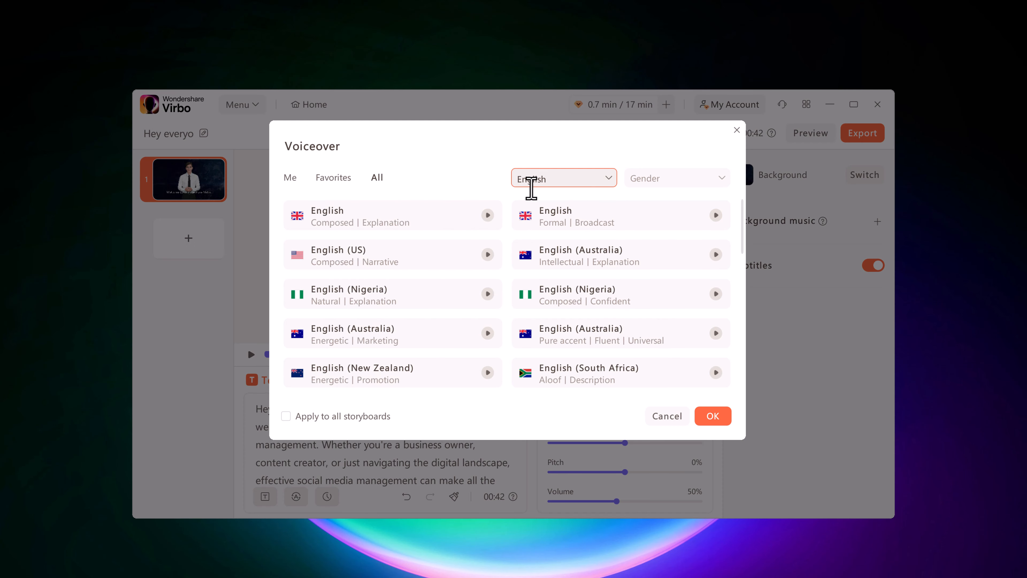
click(690, 178)
click(684, 223)
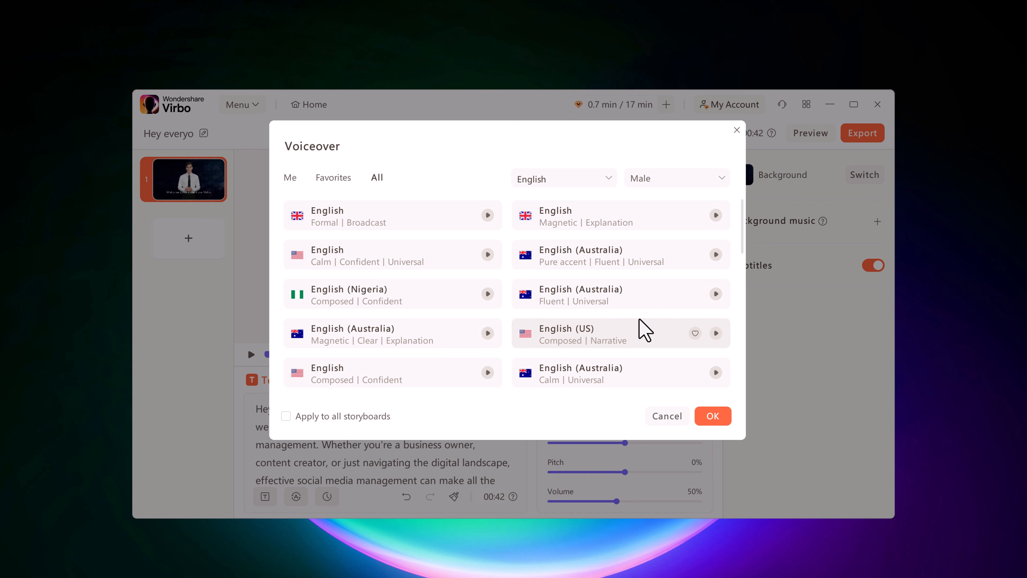
- Listen to the English Magnetic | Explanation and English (US) Composed | Narrative samples, and apply the English (US) one as the voiceover
click(715, 215)
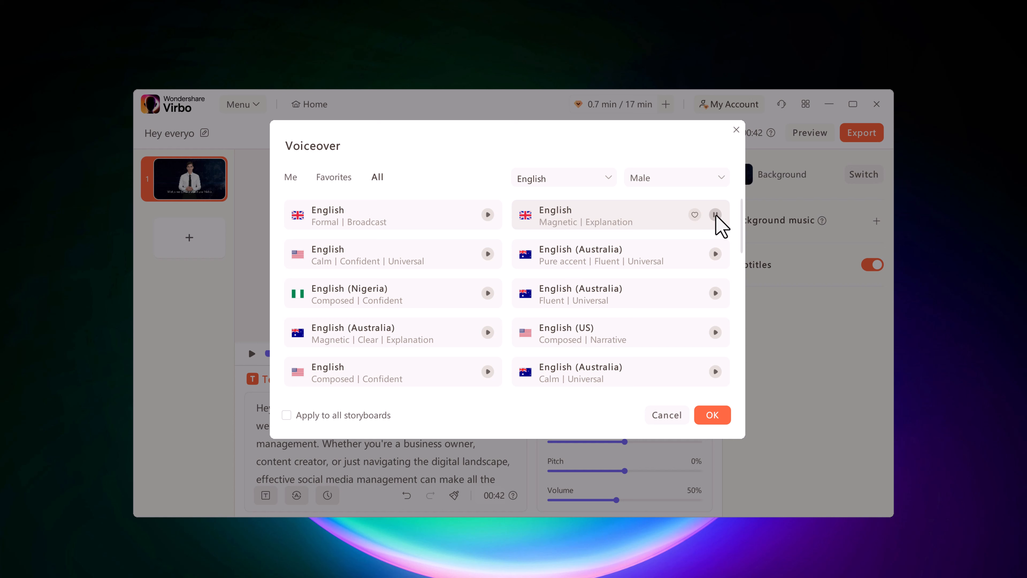
click(716, 333)
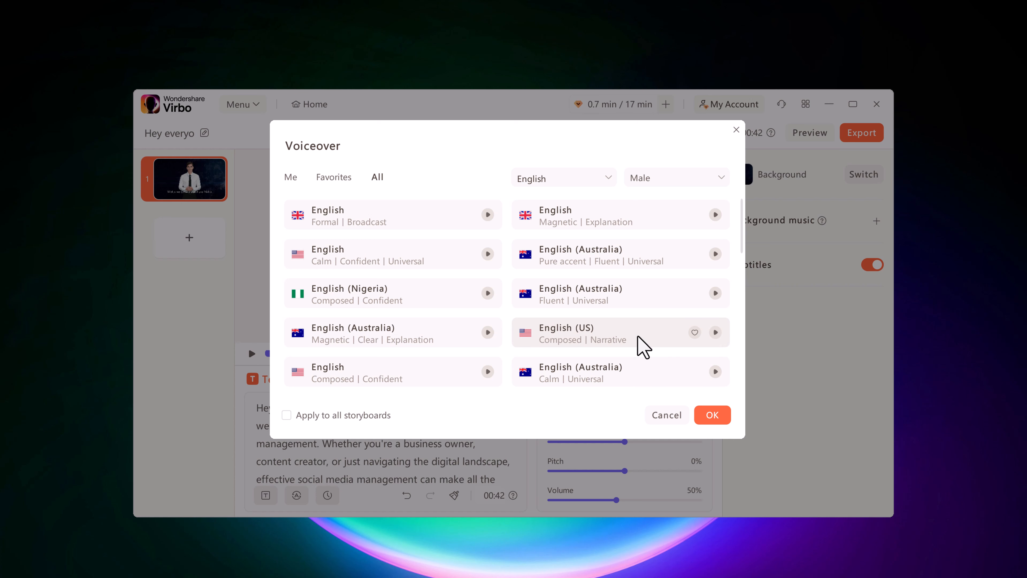
click(653, 336)
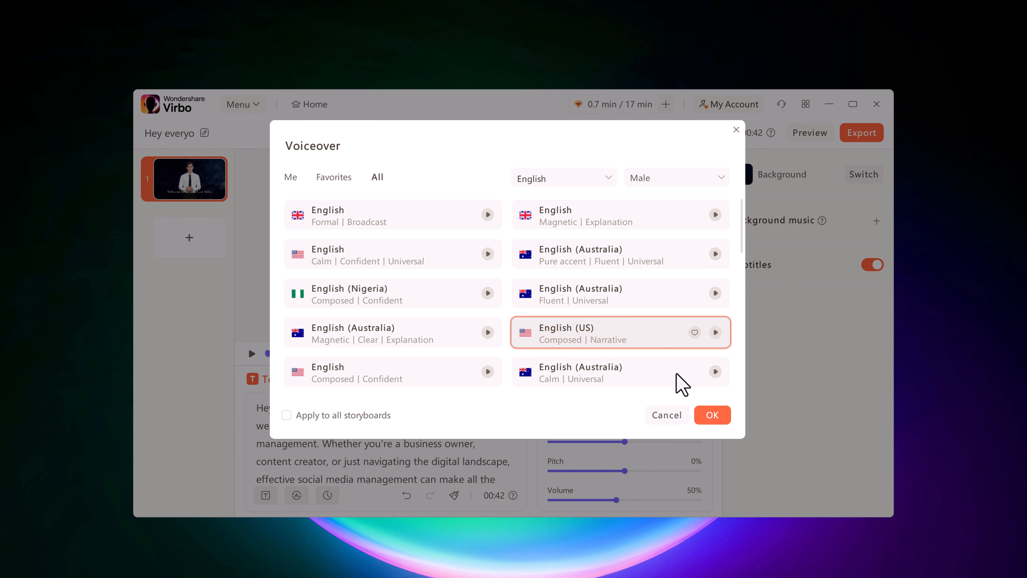
click(715, 417)
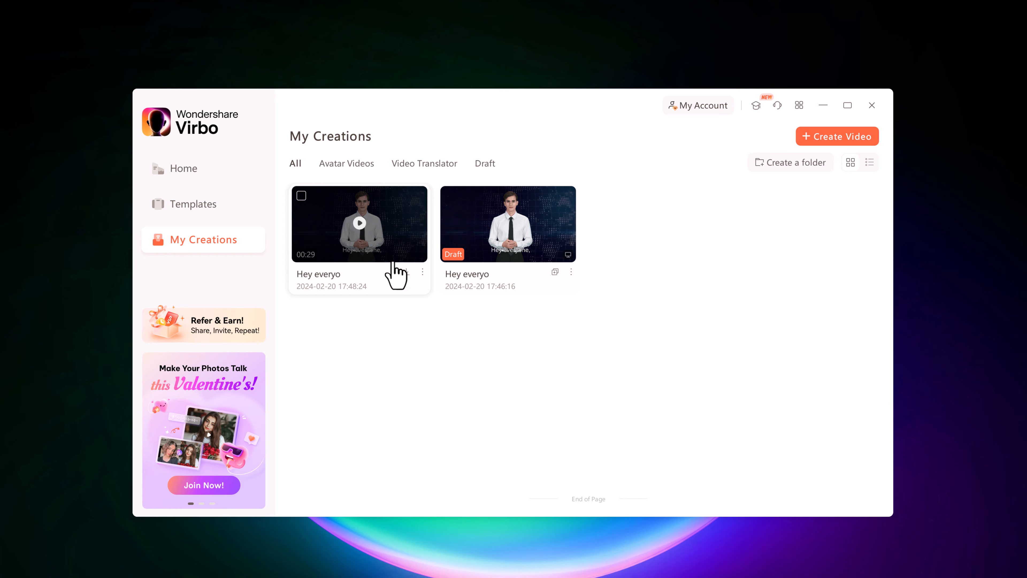
- Play the exported avatar video in My Creations, close the player and return to the home page
click(356, 232)
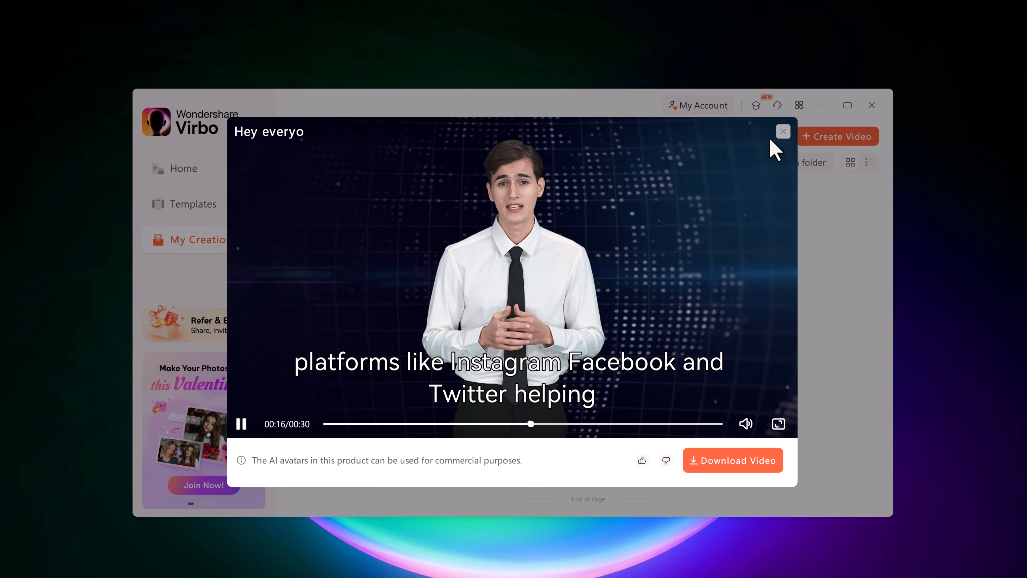
click(784, 131)
click(214, 171)
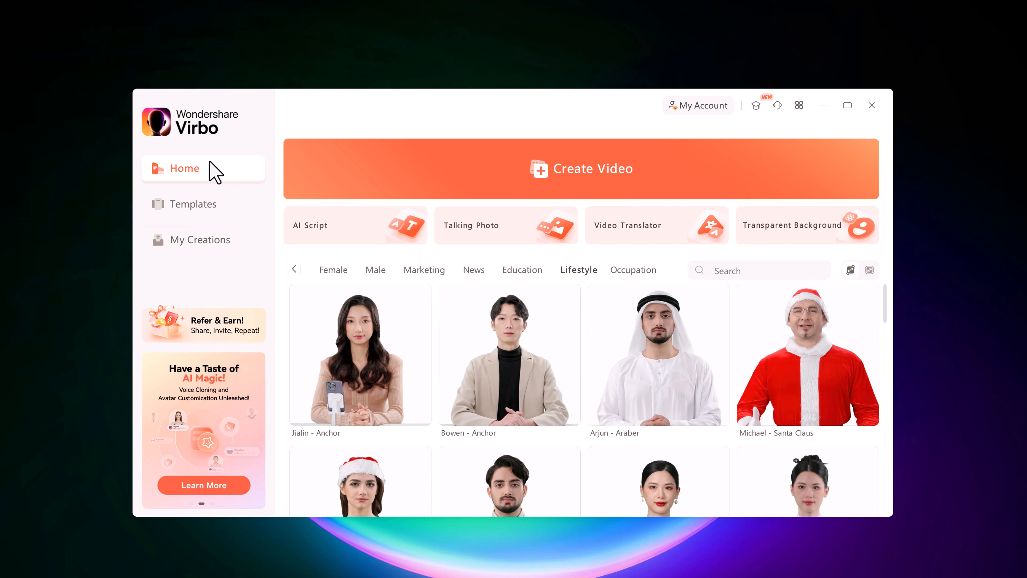
- View the AI Script tool, and preview the dark-haired woman in a black jacket while browsing the Talking Photo images
click(316, 242)
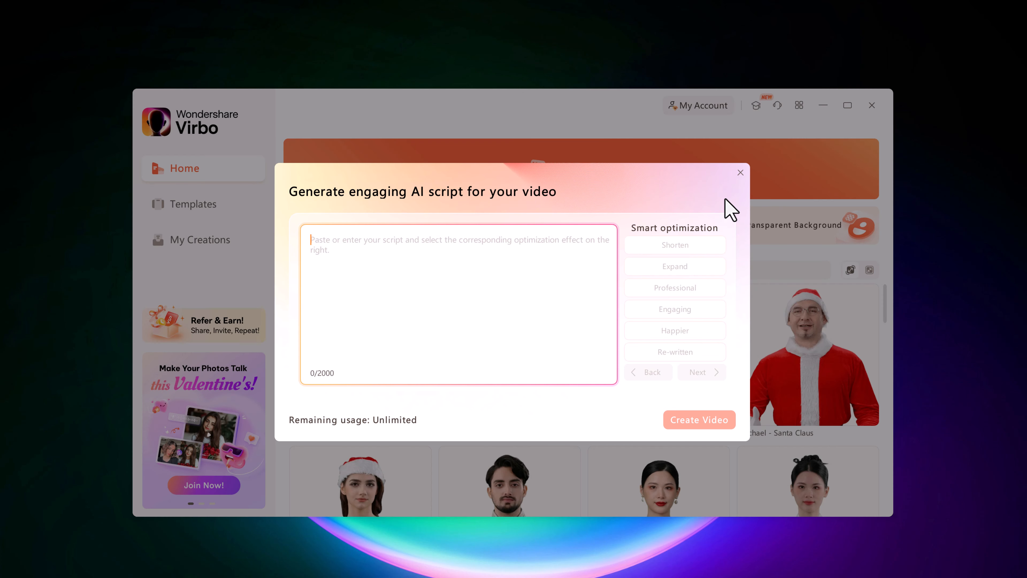
click(740, 173)
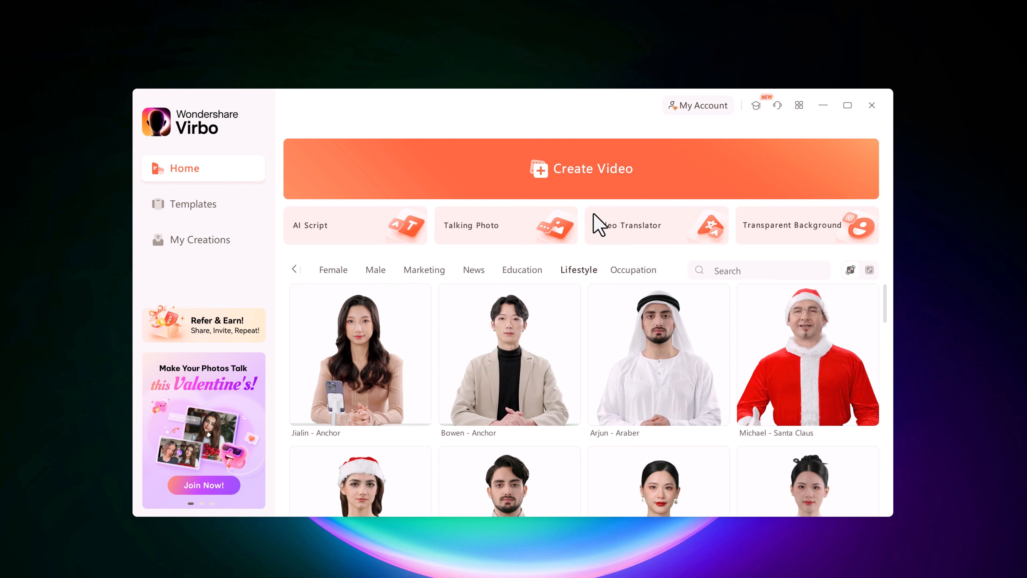
click(506, 246)
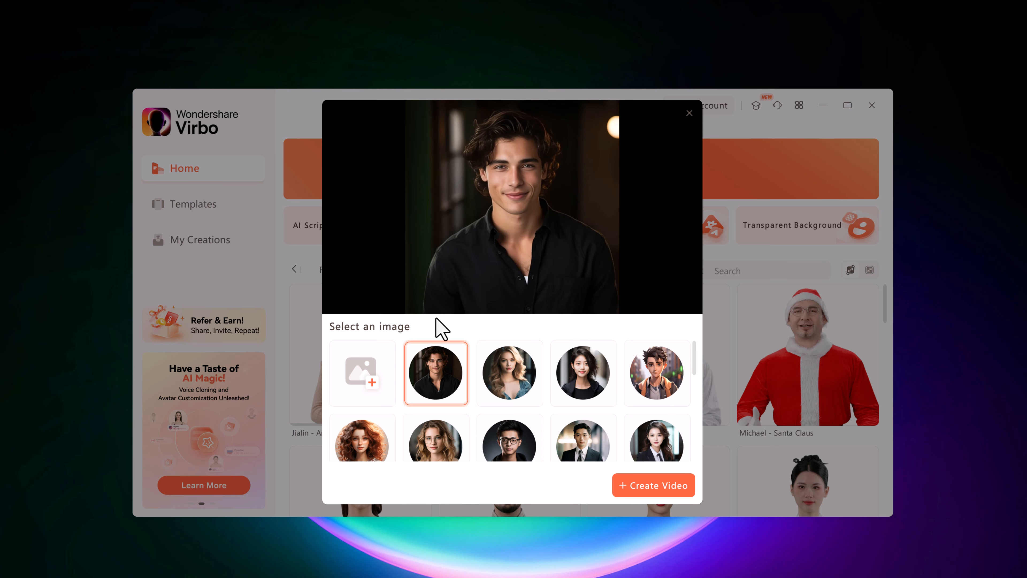
click(578, 376)
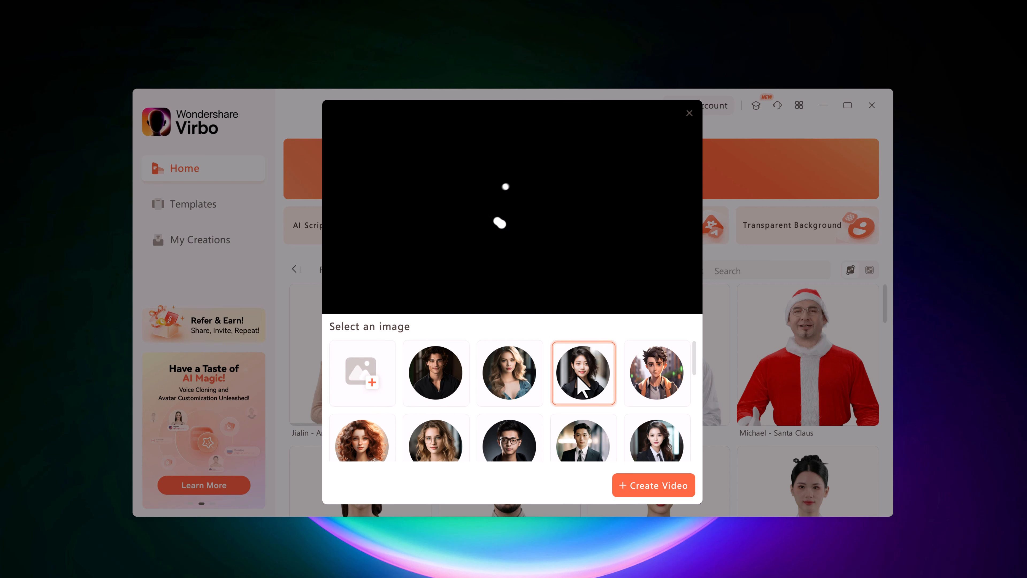
scroll(577, 375, down, 10)
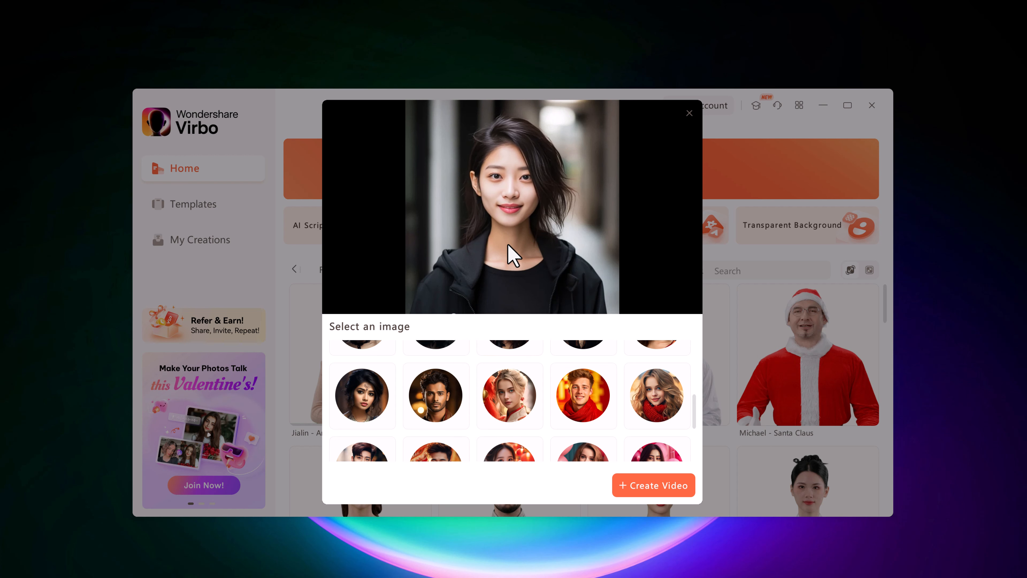
click(689, 114)
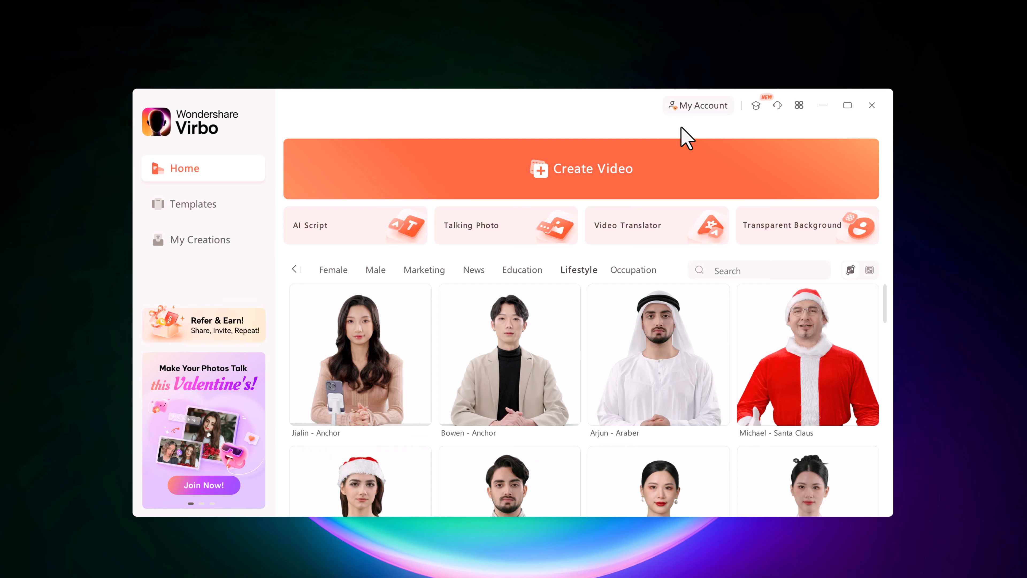
- View the Video Translator dialog and the Transparent Background editor, closing each one
click(628, 243)
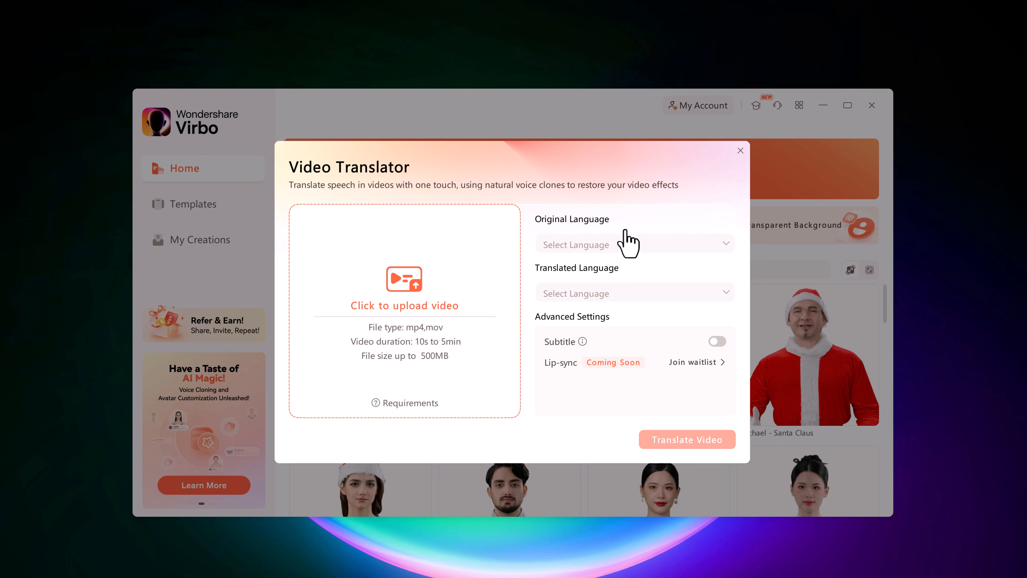
click(740, 150)
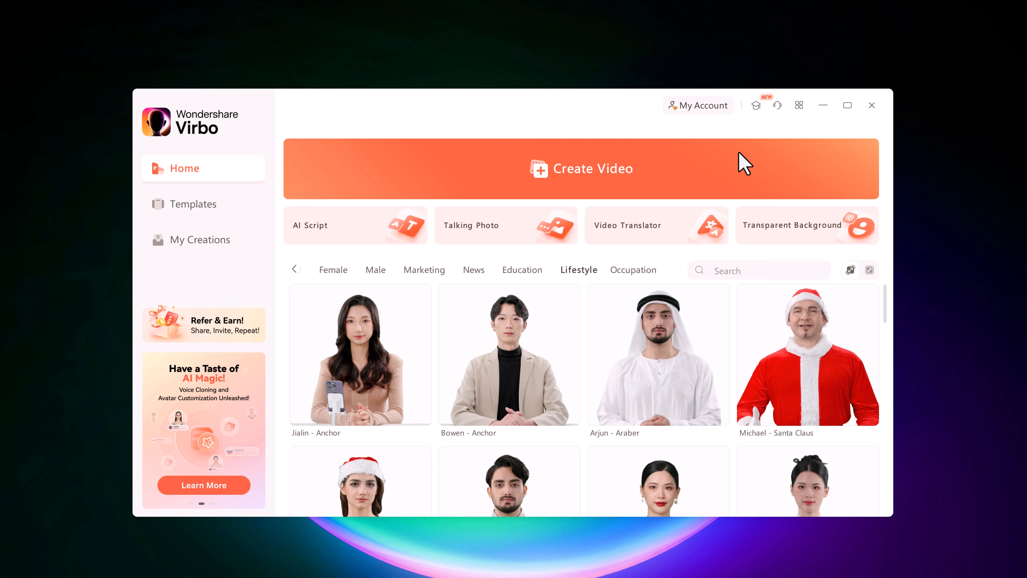
click(784, 239)
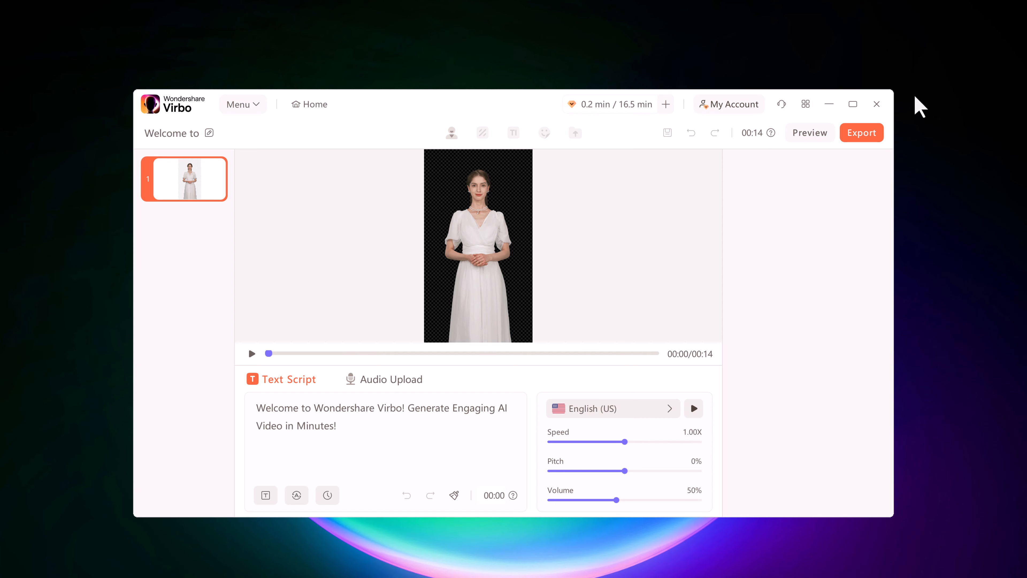
click(875, 105)
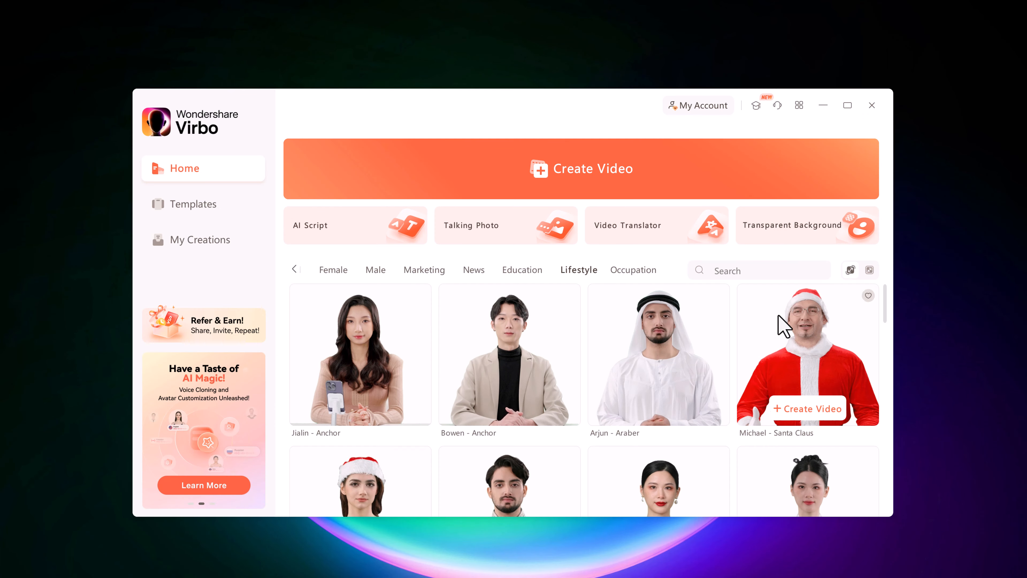
scroll(656, 361, down, 10)
scroll(653, 367, up, 10)
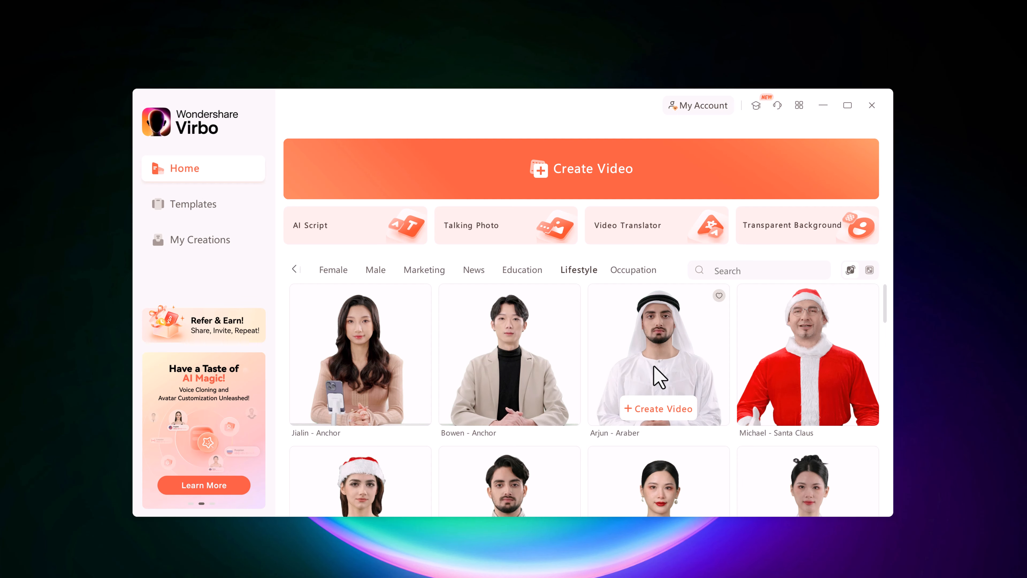